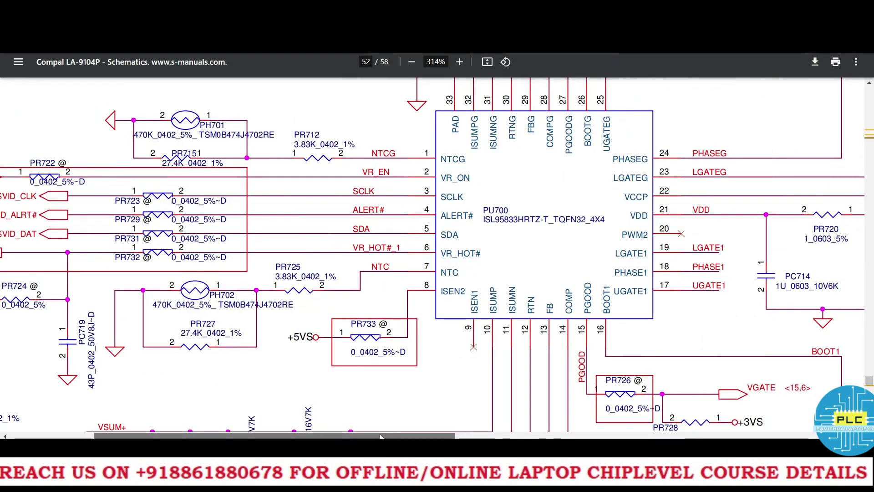
pyautogui.hscroll(-3, 208, 196)
# Step: Highlight the VR_SVID_CLK, VR_SVID_ALRT# and VR_SVID_DAT net labels on page 52
pyautogui.moveTo(206, 196); pyautogui.dragTo(258, 200)
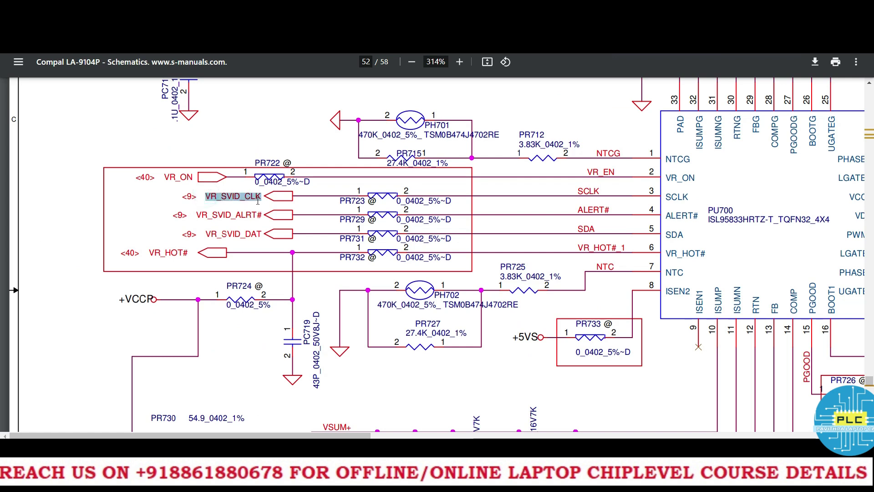
pyautogui.moveTo(196, 214); pyautogui.dragTo(261, 216)
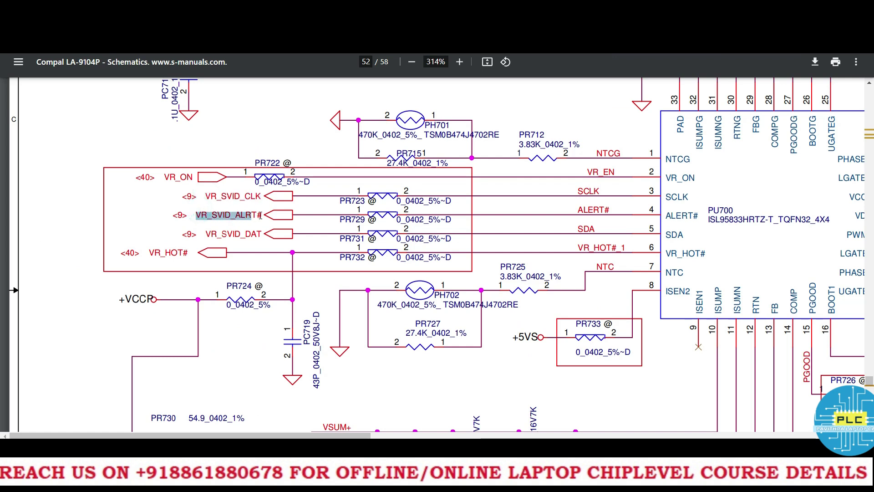
pyautogui.moveTo(206, 234); pyautogui.dragTo(262, 234)
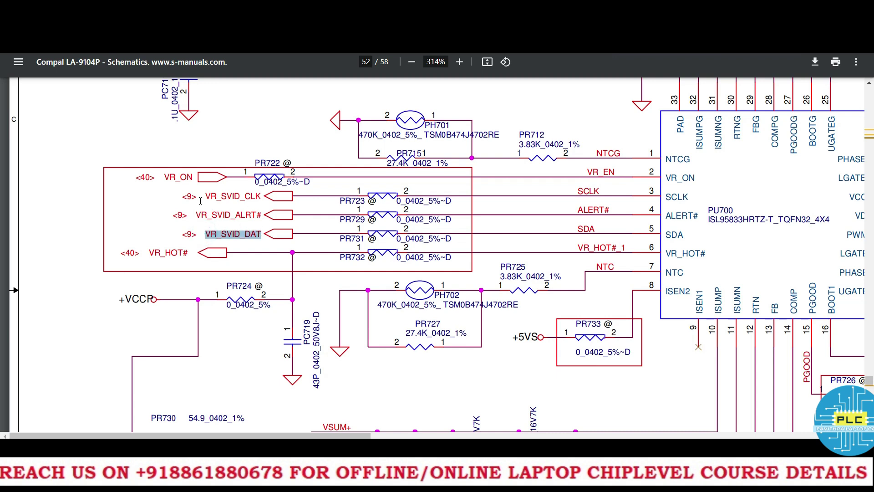
# Step: Search VR_SVID_CLK to reach the CPU's SVID pins on page 9, then return to page 52
pyautogui.moveTo(204, 196); pyautogui.dragTo(261, 197)
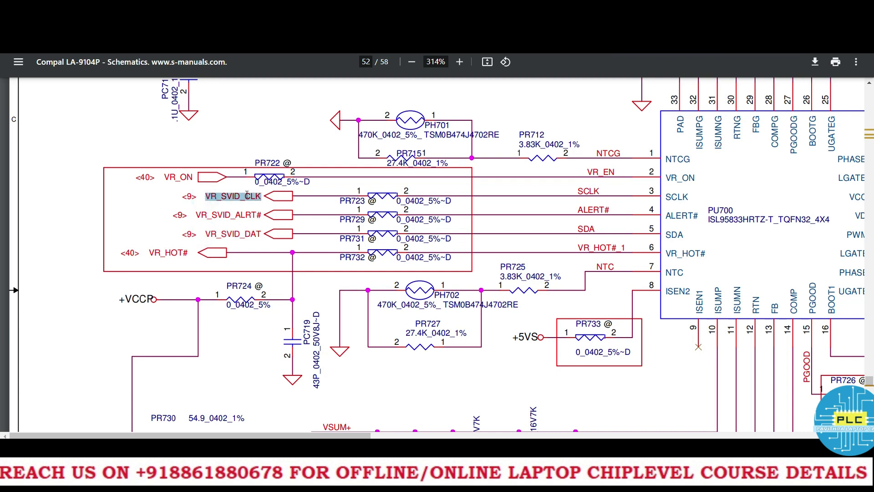
pyautogui.hotkey('ctrl', 'f')
pyautogui.press('Return')
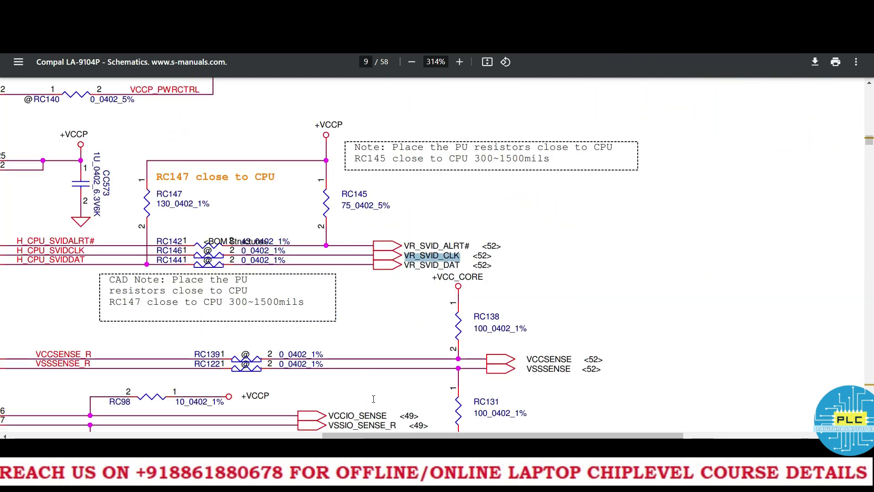
pyautogui.moveTo(398, 435); pyautogui.dragTo(257, 434)
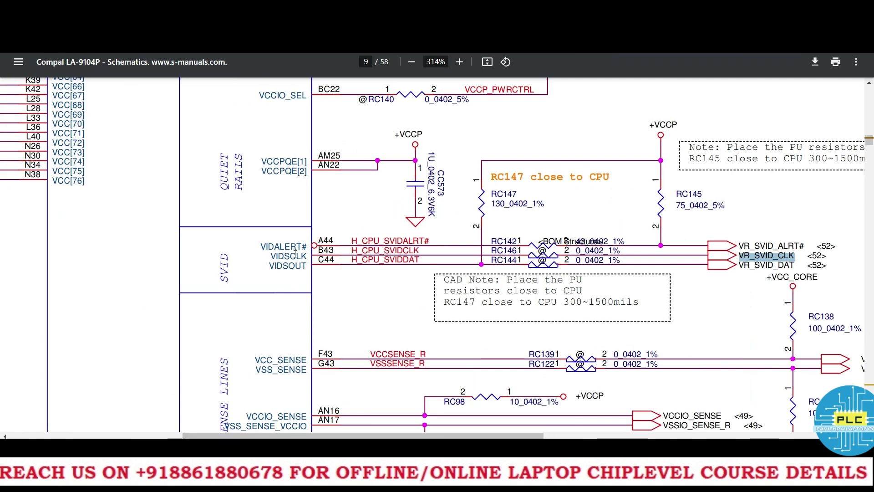
pyautogui.click(789, 264)
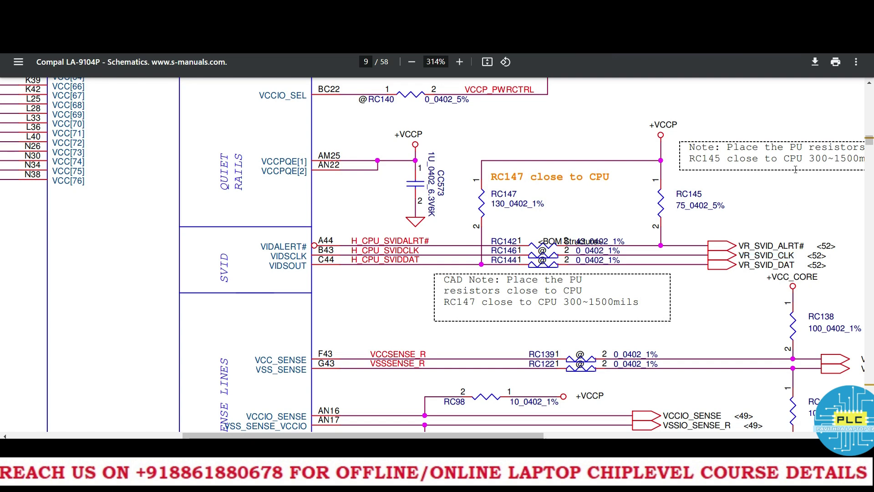
pyautogui.press('Return')
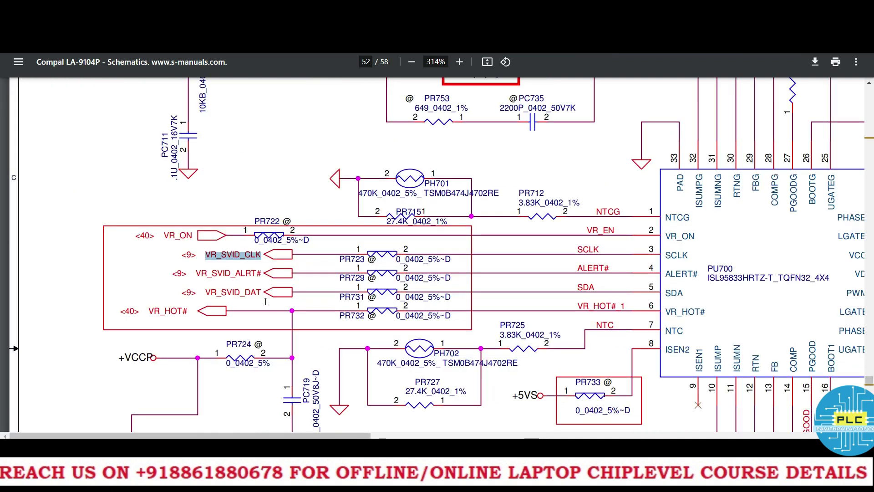
pyautogui.write('VSSSENSE')
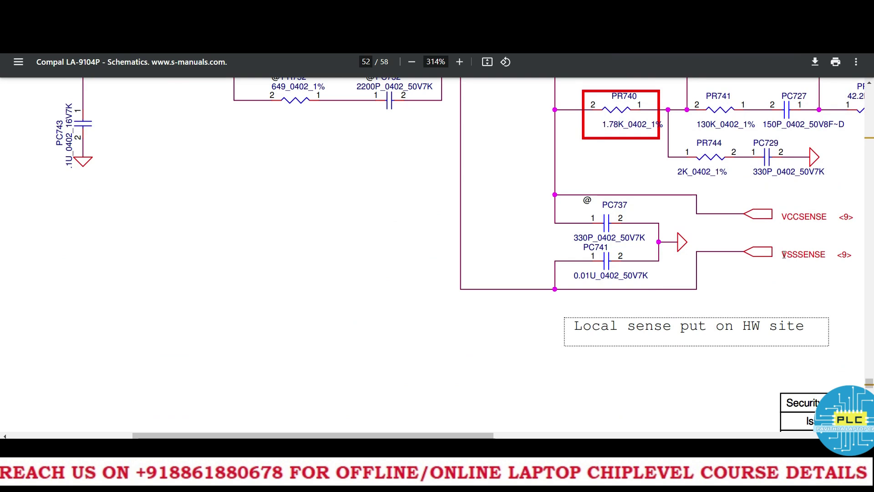
pyautogui.scroll(3, 675, 289)
pyautogui.scroll(2, 546, 205)
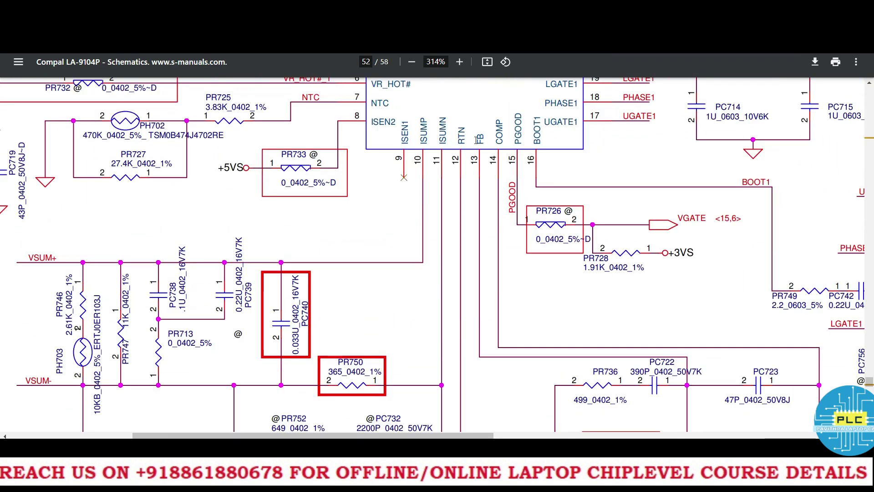
# Step: Jump to the VSSSENSE_R match on page 9, then select +VCC_CORE and find it on the CPU page
pyautogui.press('Return')
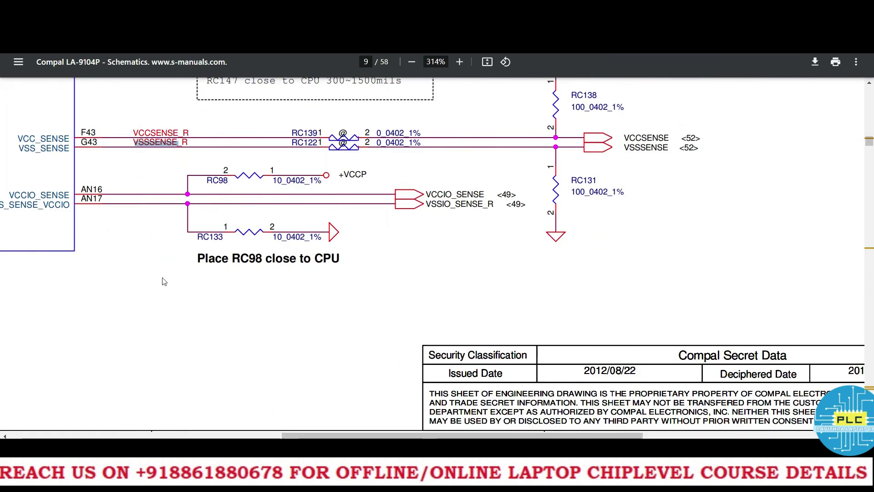
pyautogui.moveTo(372, 437); pyautogui.dragTo(355, 437)
pyautogui.hscroll(-3, 323, 297)
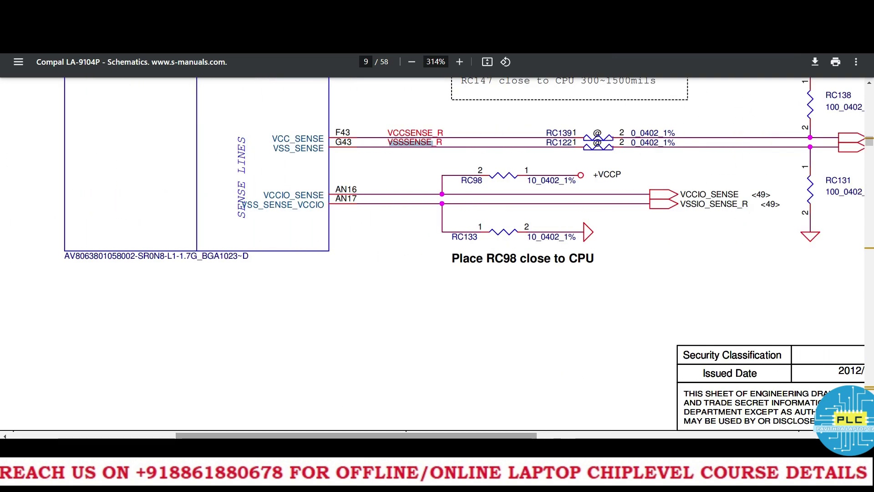
pyautogui.scroll(2, 322, 287)
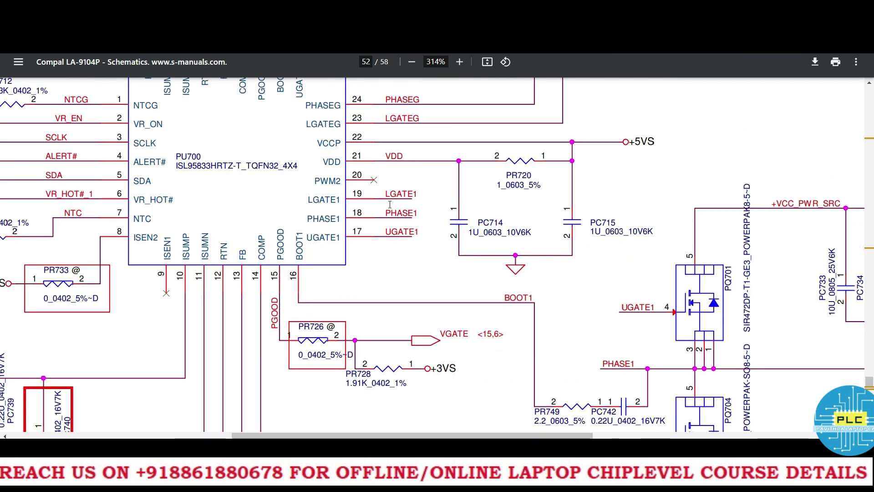
pyautogui.hscroll(1, 665, 382)
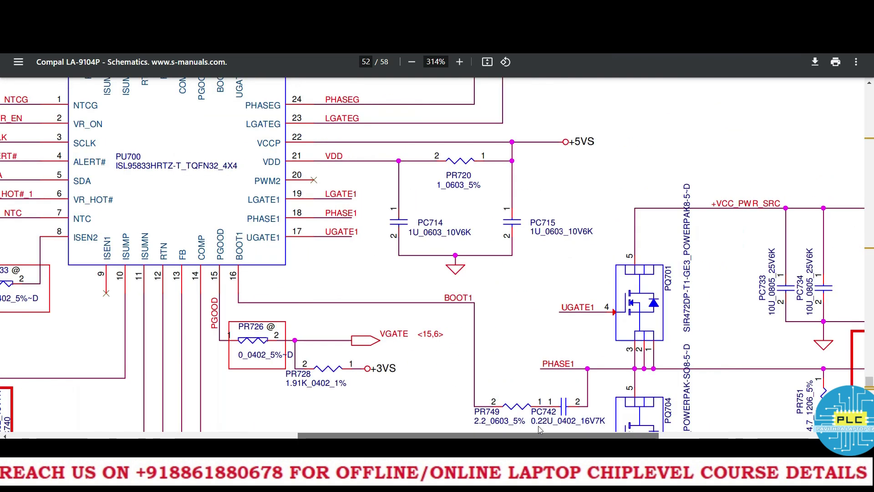
pyautogui.hscroll(5, 665, 382)
pyautogui.hscroll(3, 665, 382)
pyautogui.hscroll(1, 665, 382)
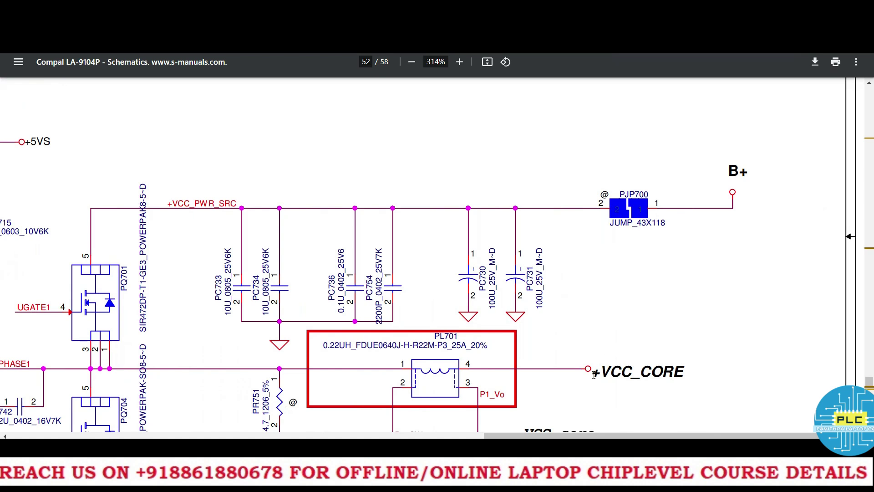
pyautogui.moveTo(595, 374); pyautogui.dragTo(690, 374)
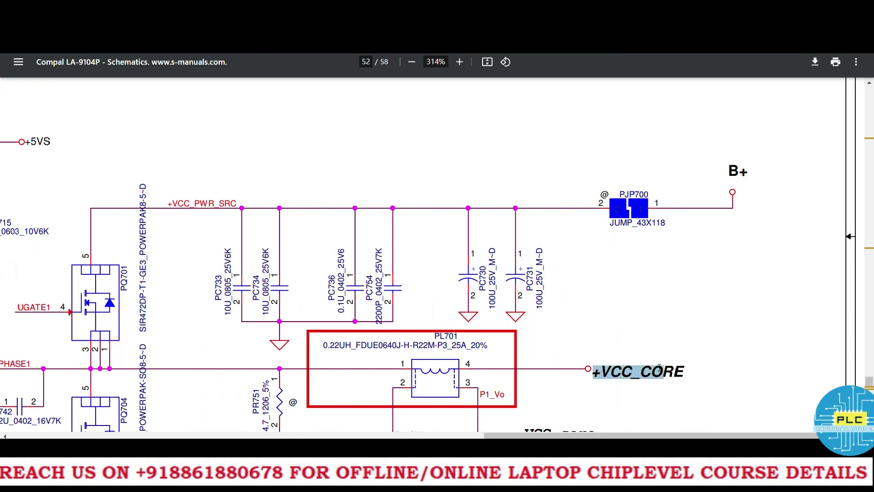
pyautogui.click(687, 371)
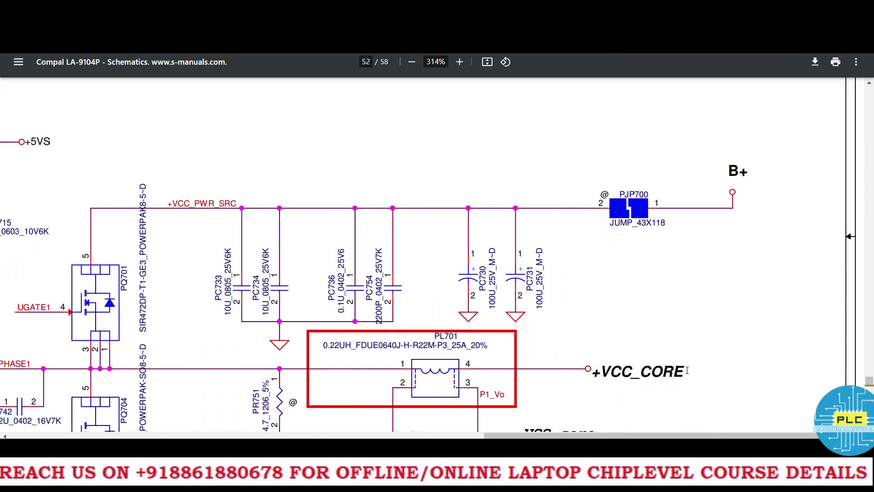
pyautogui.press('Return')
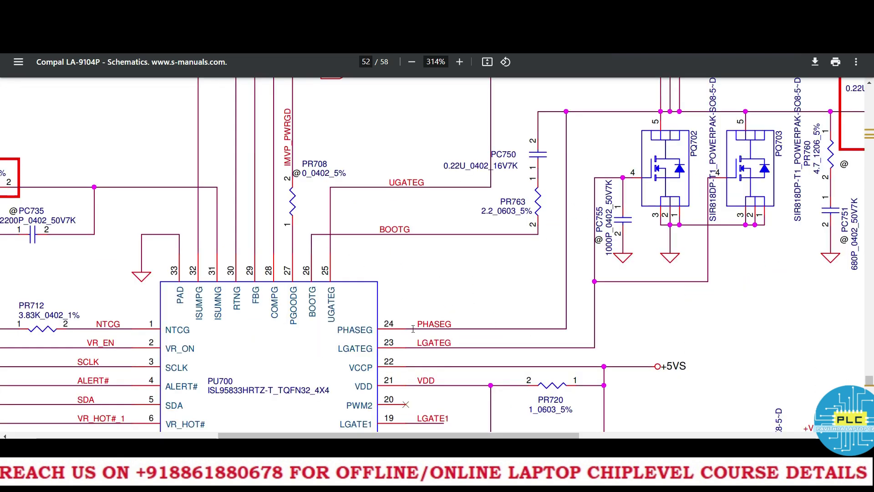
pyautogui.moveTo(411, 435); pyautogui.dragTo(571, 435)
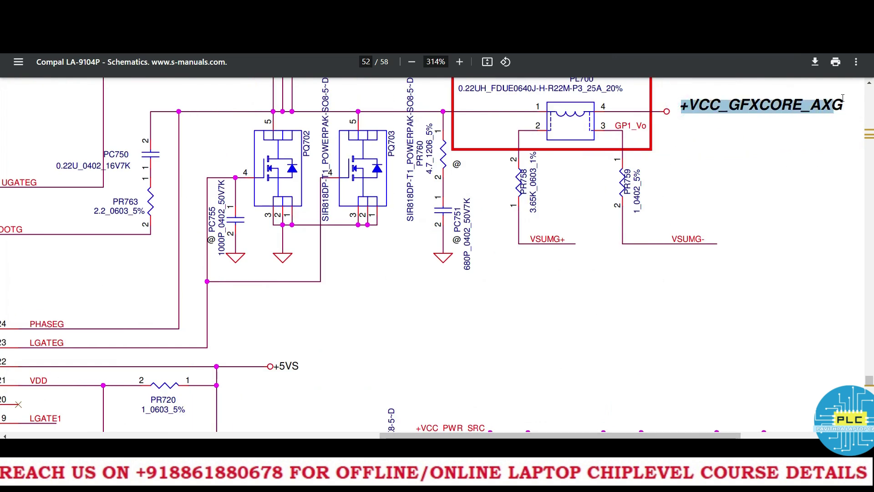
# Step: Find +VCC_GFXCORE_AXG on page 10, then jump VCC_AXG_SENSE between pages 10 and 52
pyautogui.moveTo(681, 105); pyautogui.dragTo(846, 105)
pyautogui.scroll(4, 383, 403)
pyautogui.scroll(4, 382, 403)
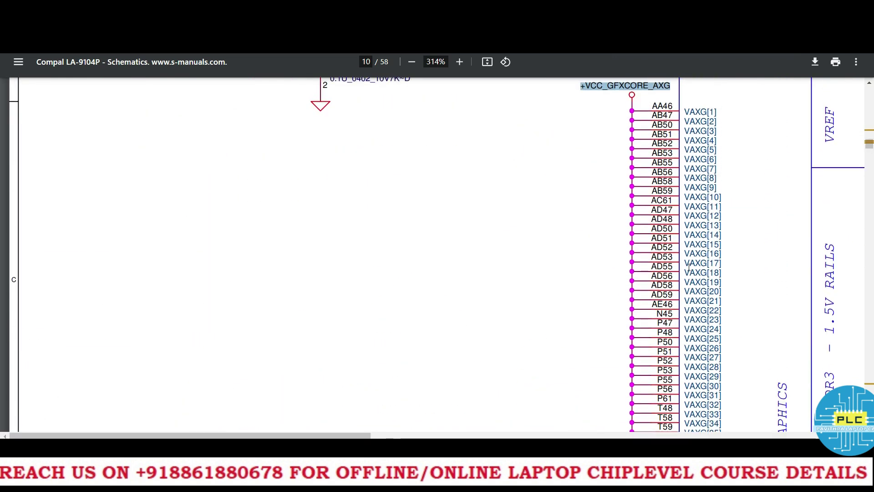
pyautogui.scroll(2, 382, 403)
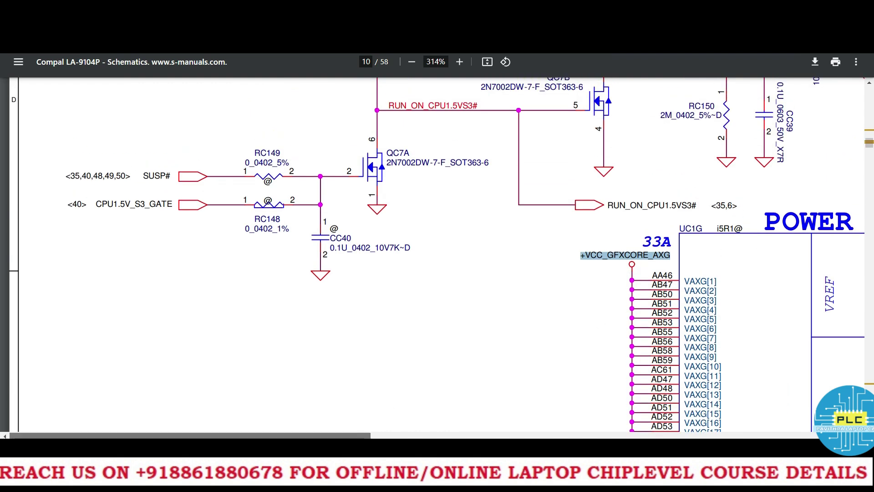
pyautogui.moveTo(329, 435); pyautogui.dragTo(467, 435)
pyautogui.scroll(-5, 329, 312)
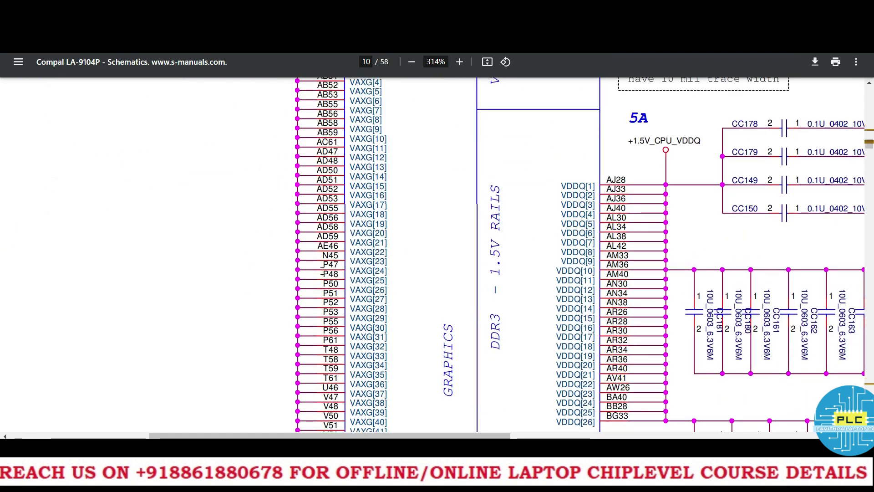
pyautogui.scroll(-1, 329, 312)
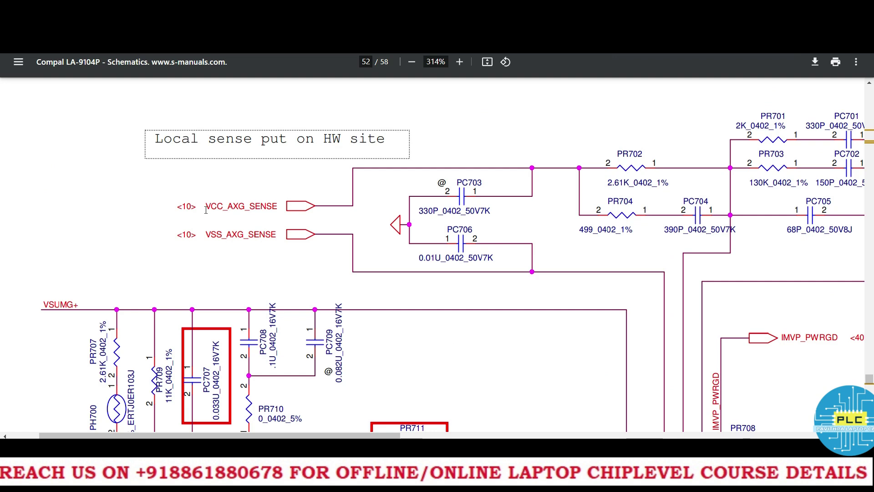
pyautogui.moveTo(206, 209); pyautogui.dragTo(275, 211)
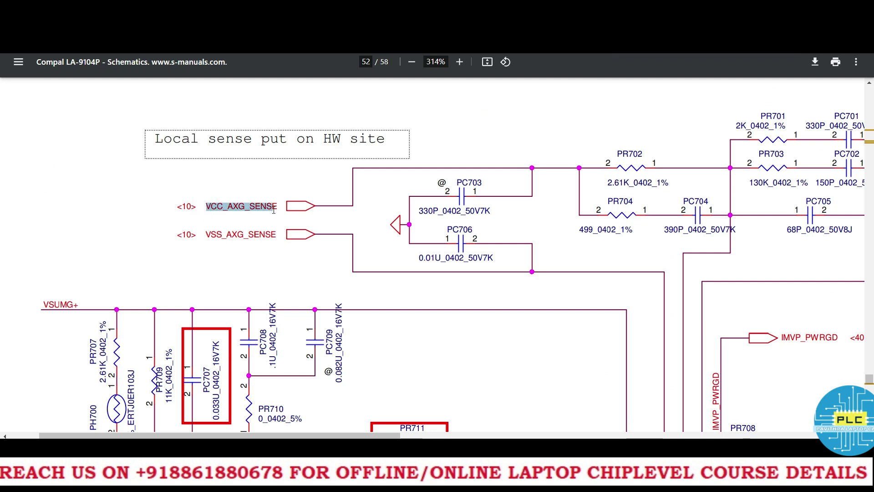
pyautogui.press('Return')
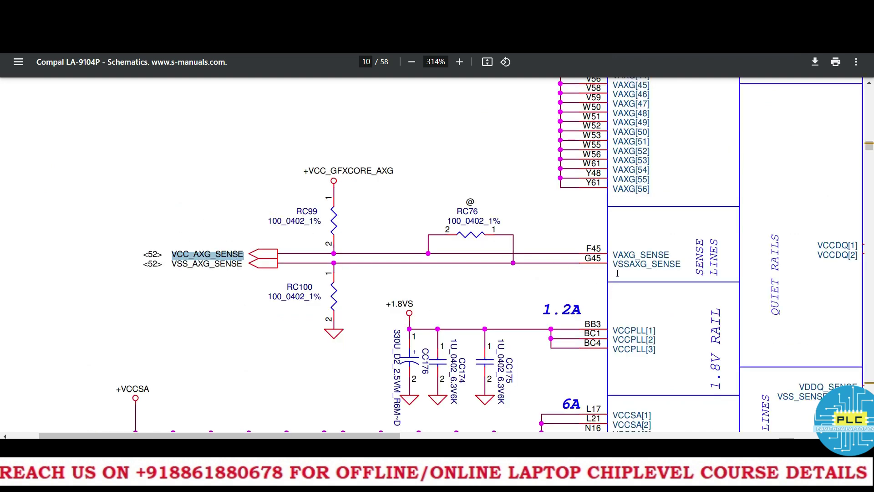
pyautogui.press('Return')
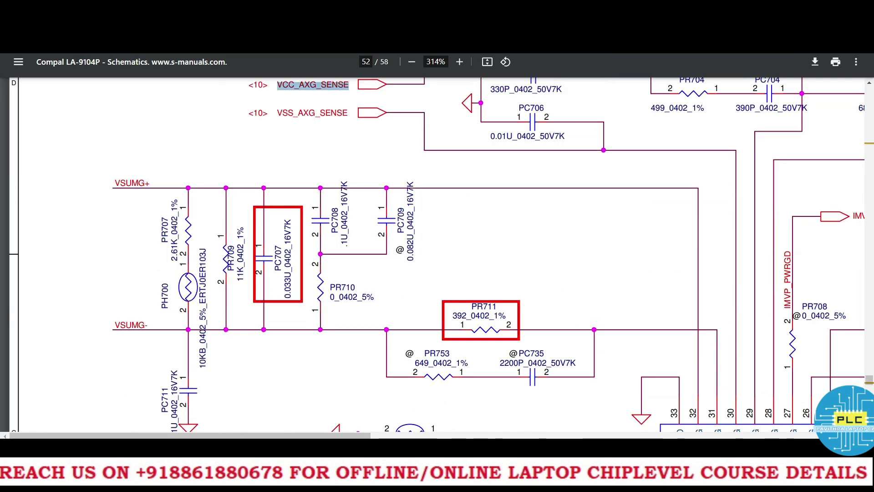
pyautogui.hscroll(5, 560, 417)
pyautogui.hscroll(5, 560, 417)
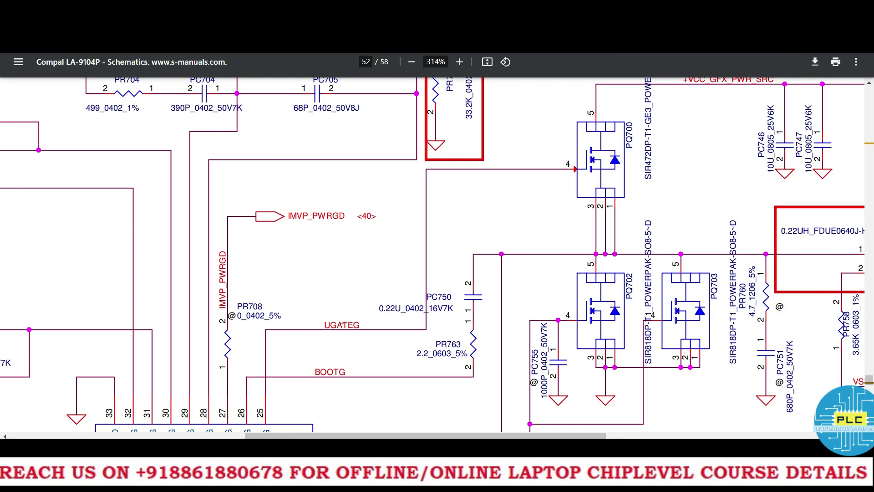
pyautogui.hscroll(-10, 473, 426)
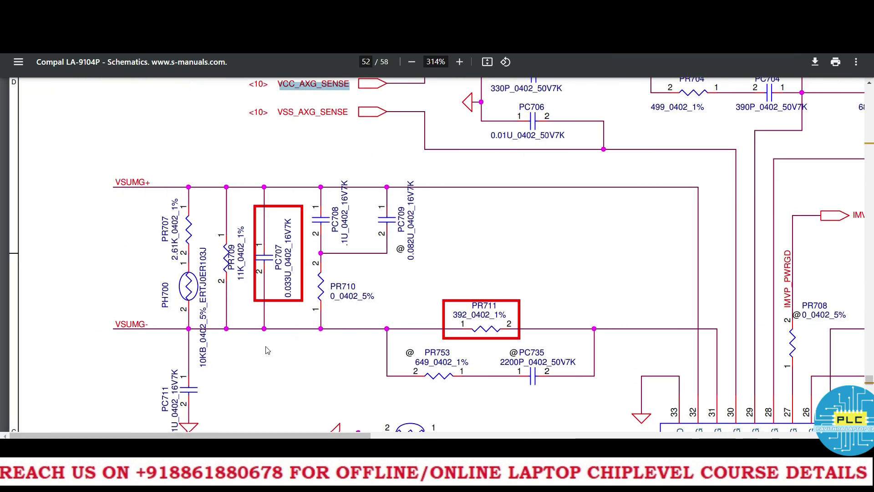
pyautogui.scroll(-6, 266, 350)
pyautogui.scroll(2, 247, 236)
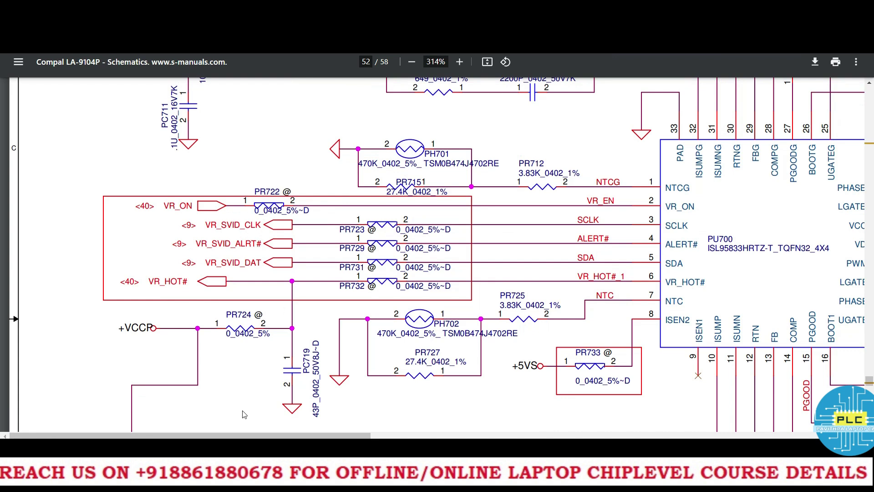
pyautogui.hscroll(10, 375, 366)
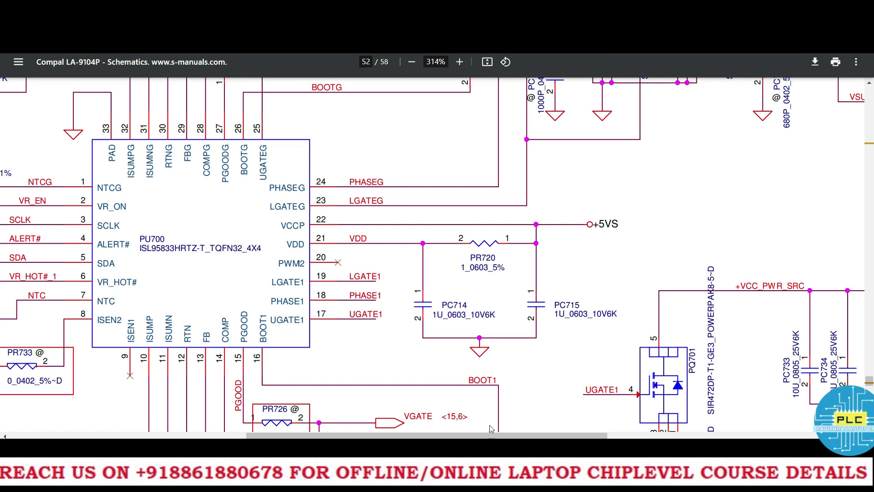
pyautogui.moveTo(490, 434)
pyautogui.mouseDown()
pyautogui.moveTo(613, 434)
pyautogui.moveTo(449, 434)
pyautogui.mouseUp()
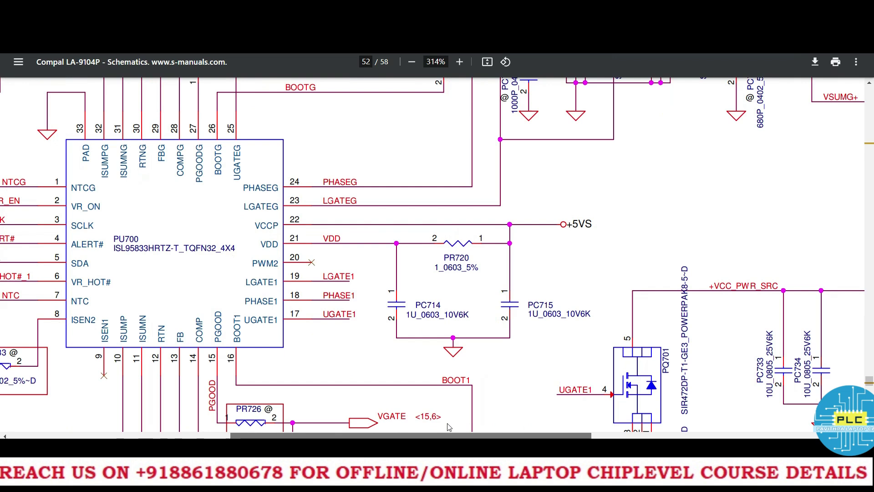
pyautogui.scroll(3, 294, 292)
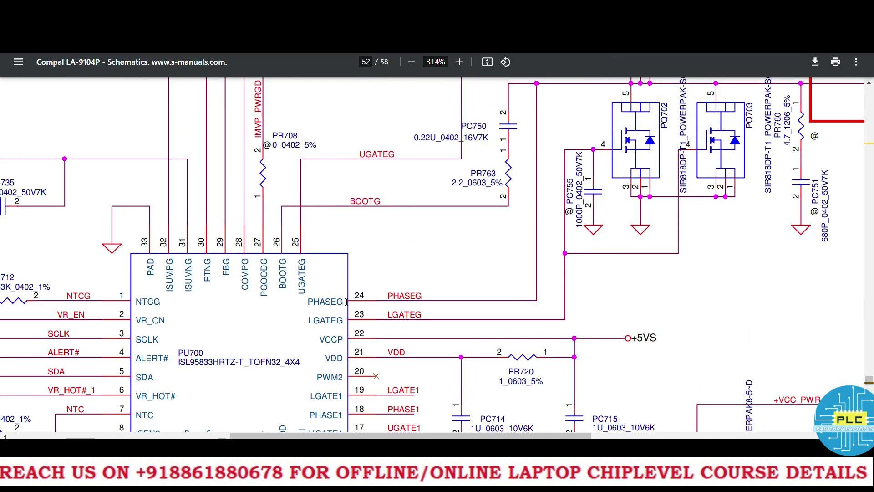
pyautogui.scroll(3, 370, 342)
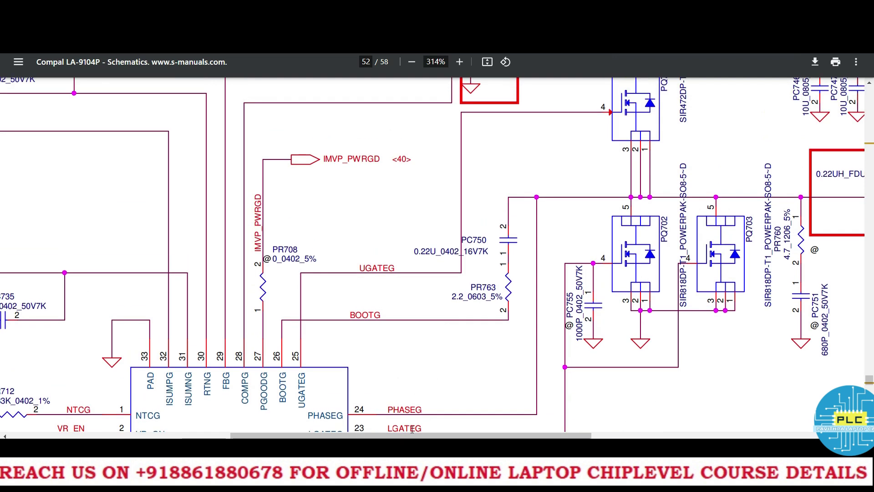
pyautogui.moveTo(419, 435)
pyautogui.mouseDown()
pyautogui.moveTo(592, 435)
pyautogui.moveTo(354, 434)
pyautogui.mouseUp()
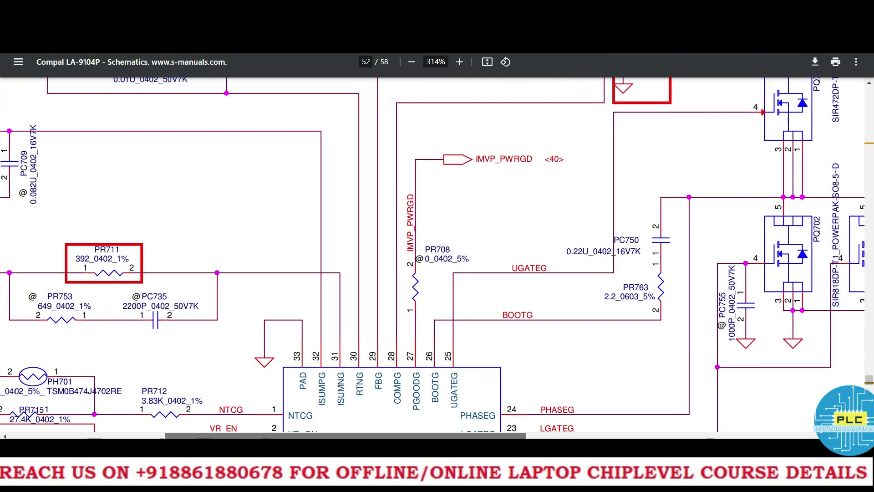
pyautogui.scroll(3, 560, 292)
pyautogui.scroll(4, 560, 292)
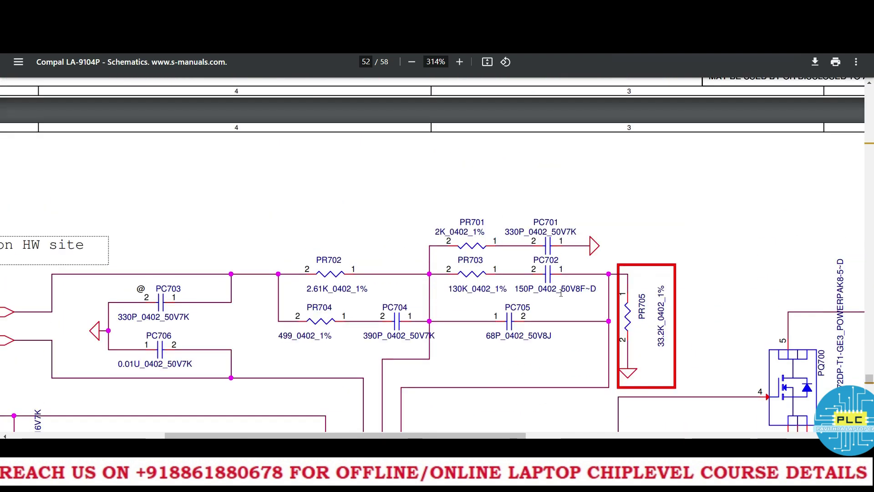
pyautogui.hscroll(3, 456, 369)
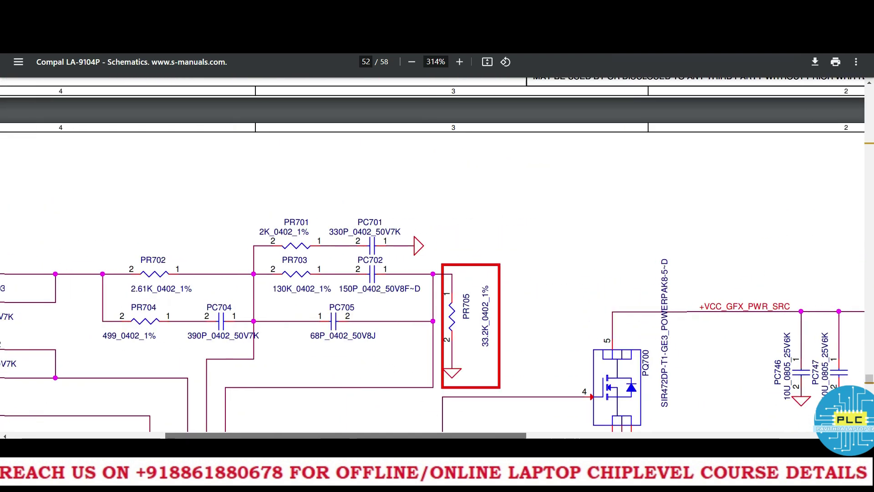
pyautogui.hscroll(-7, 457, 368)
pyautogui.hscroll(-1, 270, 308)
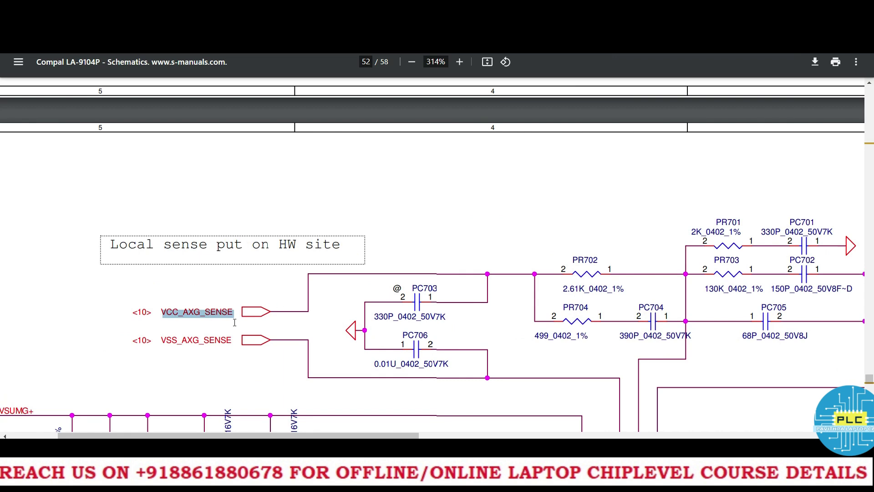
pyautogui.scroll(-3, 235, 322)
pyautogui.scroll(-2, 234, 322)
pyautogui.scroll(-3, 234, 322)
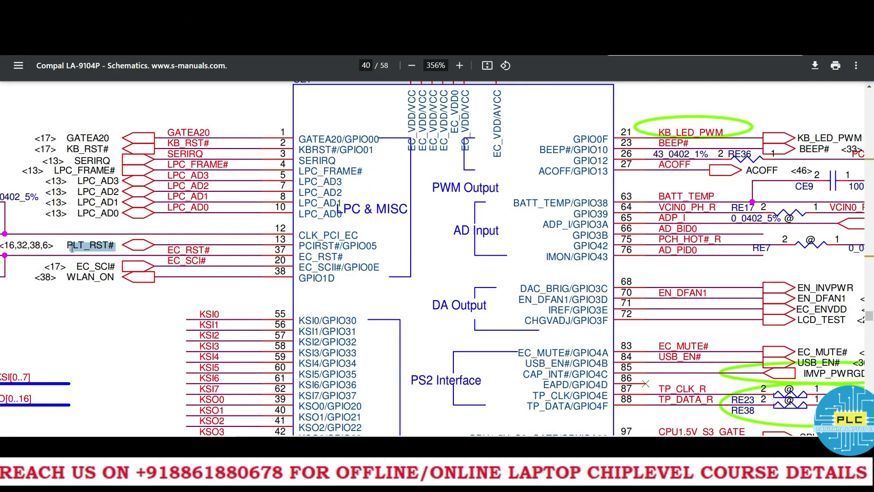
pyautogui.scroll(-5, 135, 126)
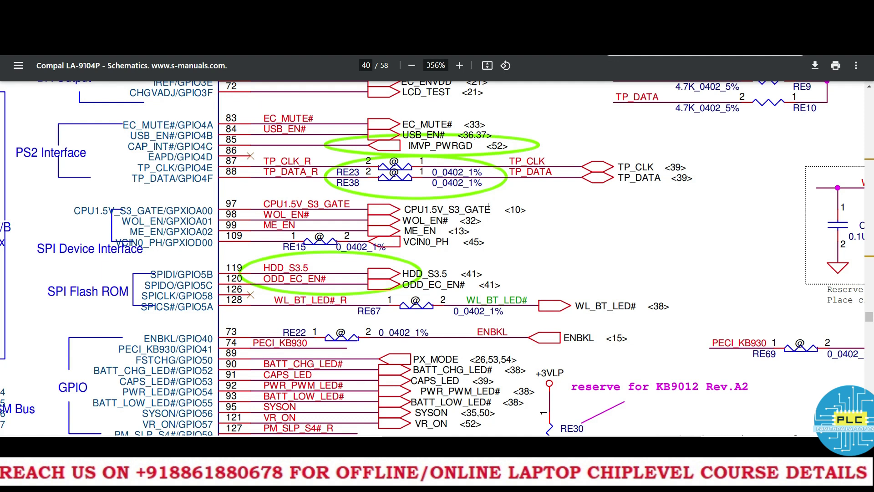
pyautogui.scroll(-5, 489, 207)
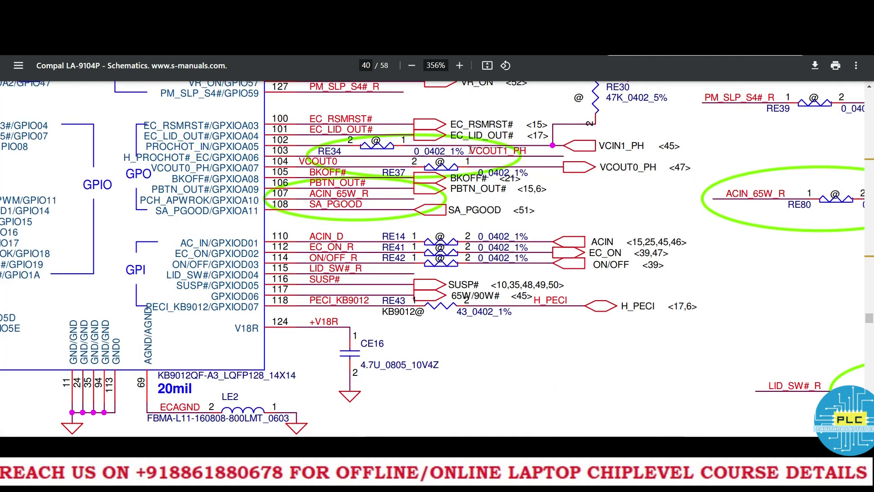
# Step: Highlight the PBTN_OUT# pin label among the EC chip's GPIO pins on page 40
pyautogui.moveTo(471, 151); pyautogui.dragTo(505, 152)
pyautogui.click(516, 154)
pyautogui.moveTo(308, 182); pyautogui.dragTo(368, 182)
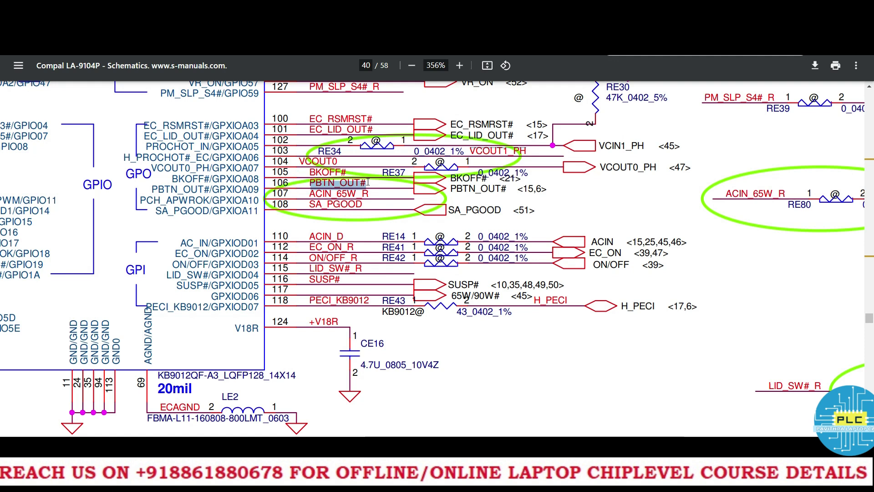
pyautogui.scroll(-2, 242, 239)
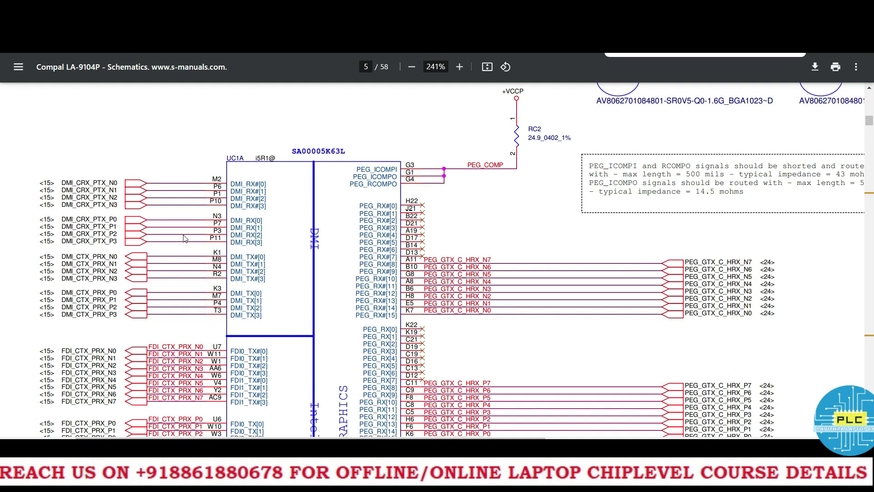
pyautogui.scroll(-3, 188, 239)
pyautogui.scroll(-1, 200, 222)
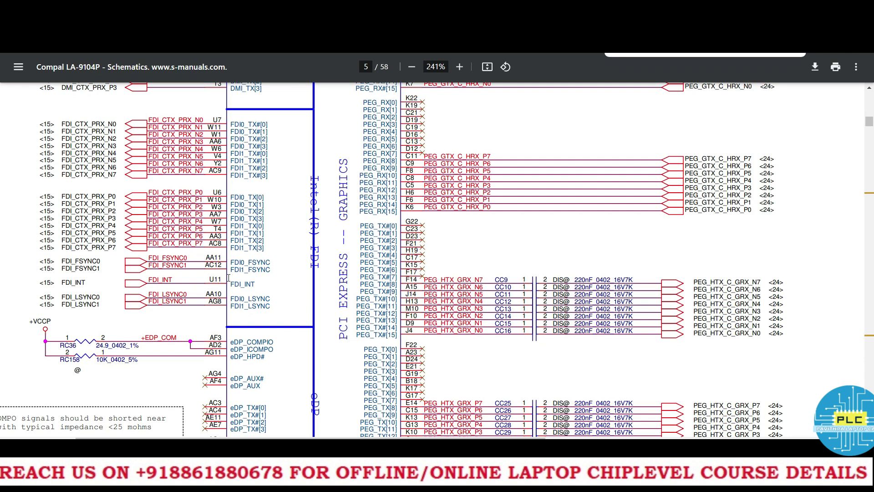
pyautogui.scroll(-5, 423, 291)
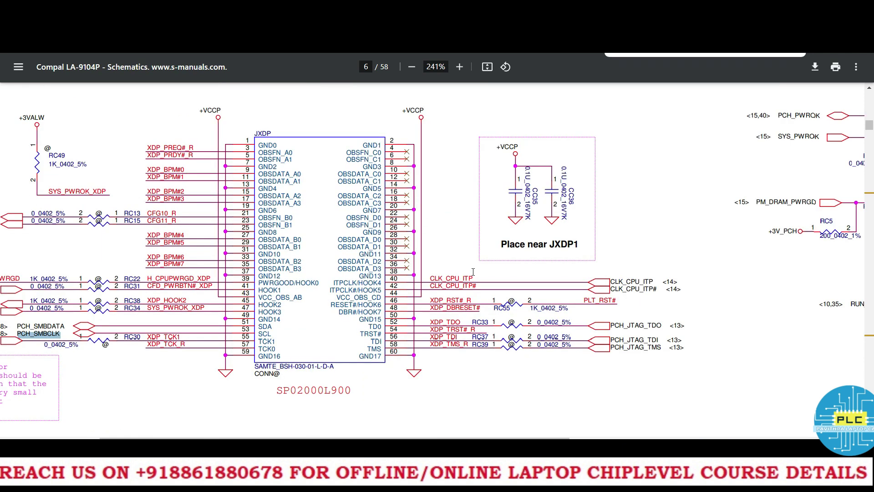
# Step: Highlight PCH_SMBCLK and a row of JXDP connector net labels on page 6
pyautogui.click(450, 324)
pyautogui.hscroll(-5, 156, 326)
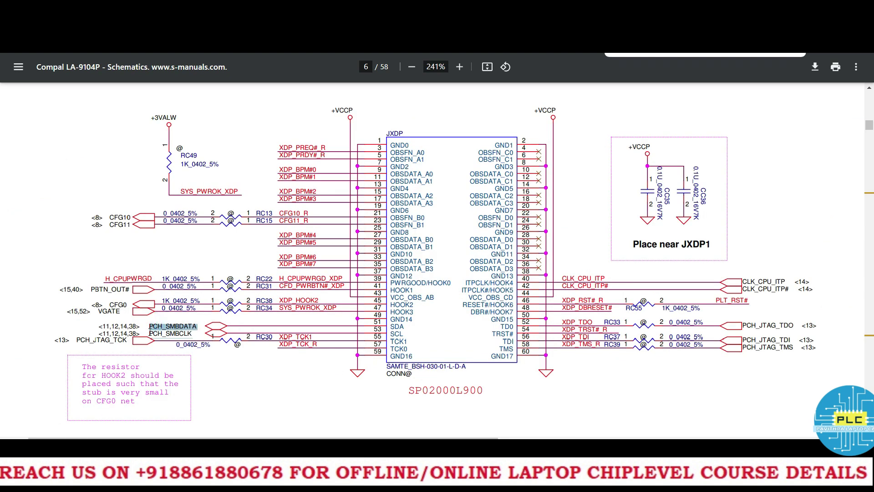
pyautogui.doubleClick(157, 334)
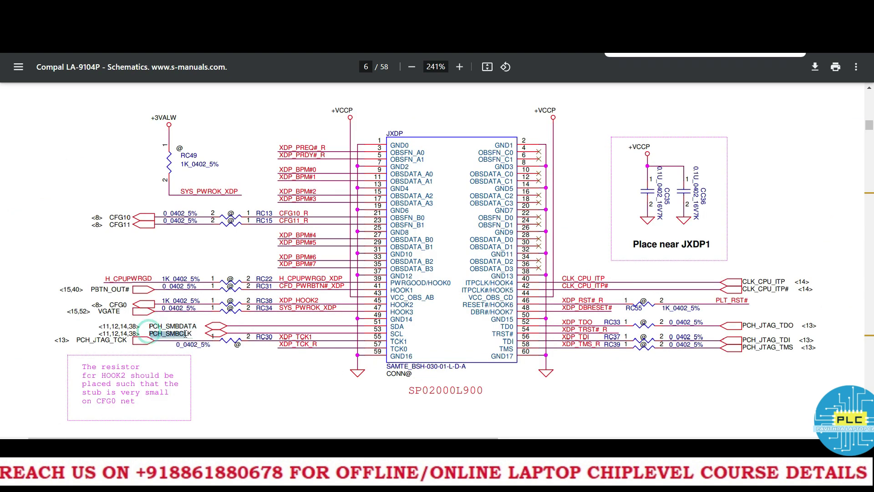
pyautogui.moveTo(98, 339); pyautogui.dragTo(96, 331)
pyautogui.click(96, 339)
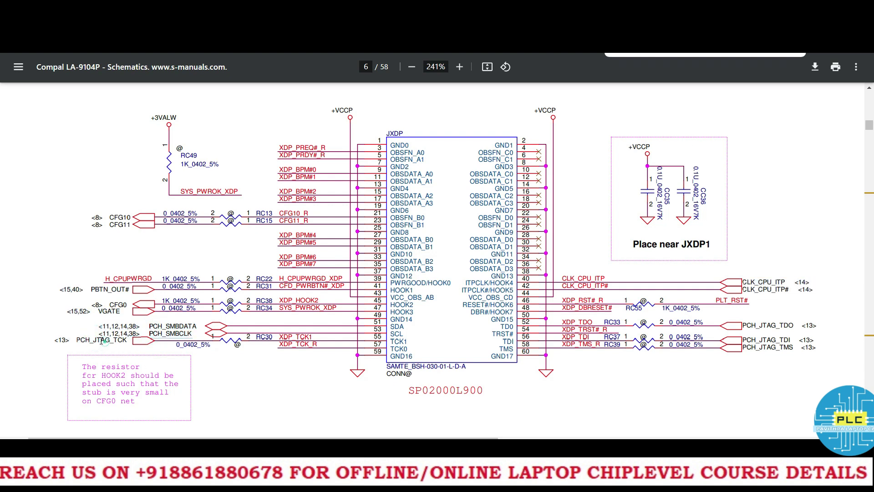
pyautogui.tripleClick(96, 339)
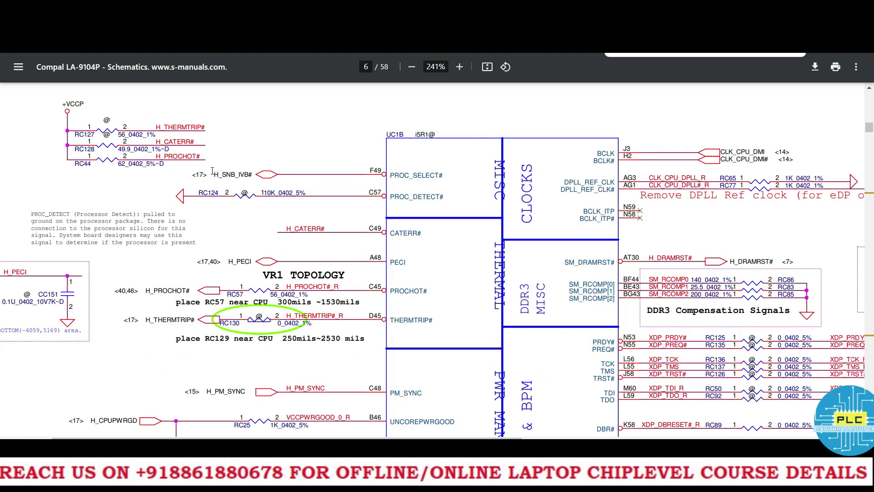
# Step: Highlight the H_SNB_IVB, CLK_CPU_DMI, H_CPUPWRGD and H_PM_SYNC net labels
pyautogui.moveTo(214, 174); pyautogui.dragTo(251, 176)
pyautogui.moveTo(721, 151)
pyautogui.mouseDown()
pyautogui.moveTo(769, 152)
pyautogui.moveTo(772, 160)
pyautogui.mouseUp()
pyautogui.moveTo(145, 319); pyautogui.dragTo(195, 320)
pyautogui.scroll(-3, 82, 254)
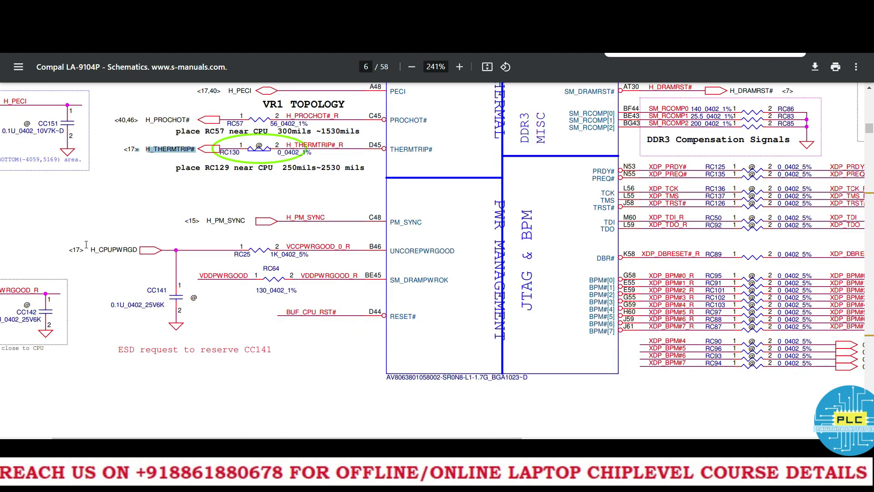
pyautogui.moveTo(87, 250); pyautogui.dragTo(140, 250)
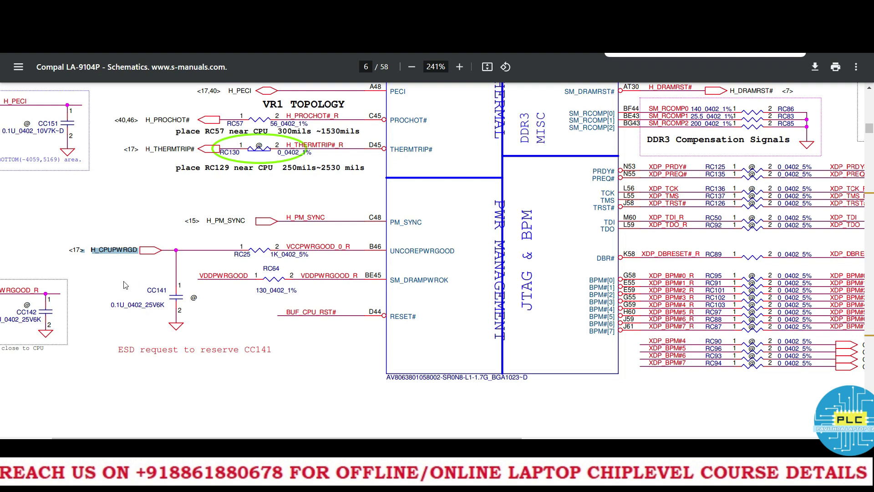
pyautogui.moveTo(209, 219); pyautogui.dragTo(205, 212)
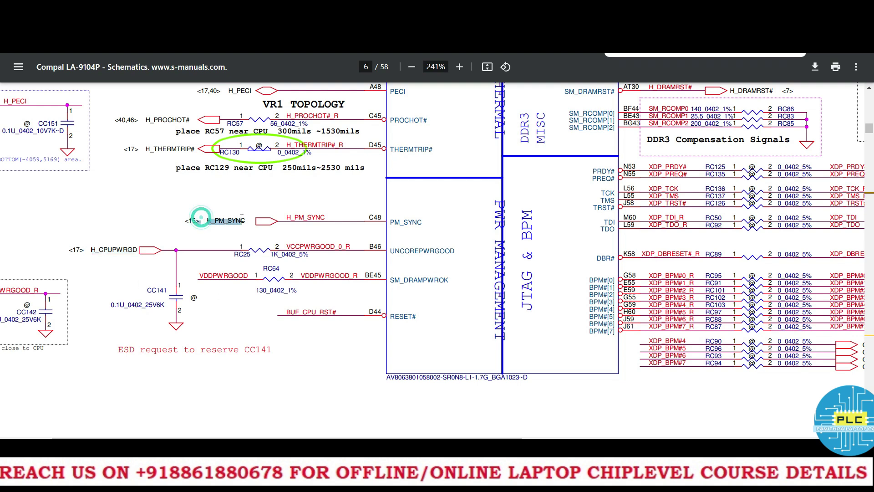
pyautogui.scroll(-10, 404, 354)
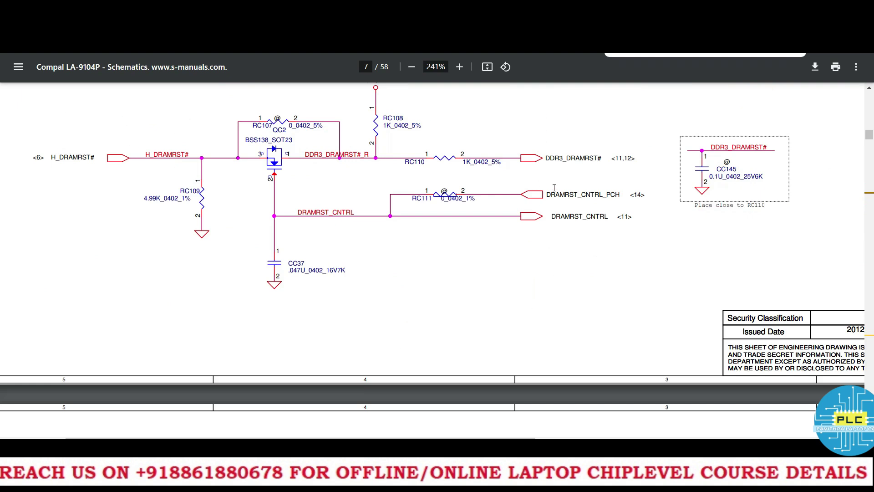
# Step: Mark DRAMRST_CNTRL in the PCH label and in the left-side net label on page 7
pyautogui.moveTo(547, 191); pyautogui.dragTo(624, 199)
pyautogui.click(553, 217)
pyautogui.moveTo(543, 186); pyautogui.dragTo(619, 195)
pyautogui.moveTo(292, 209); pyautogui.dragTo(364, 219)
pyautogui.scroll(3, 364, 218)
pyautogui.hscroll(-2, 422, 418)
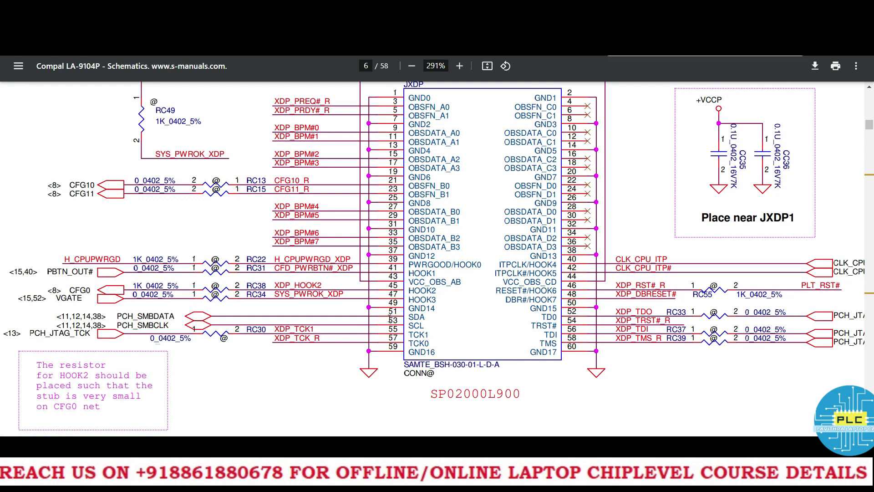
# Step: Pick out the PCH_SMBDATA label and select all text on the schematic page
pyautogui.doubleClick(122, 319)
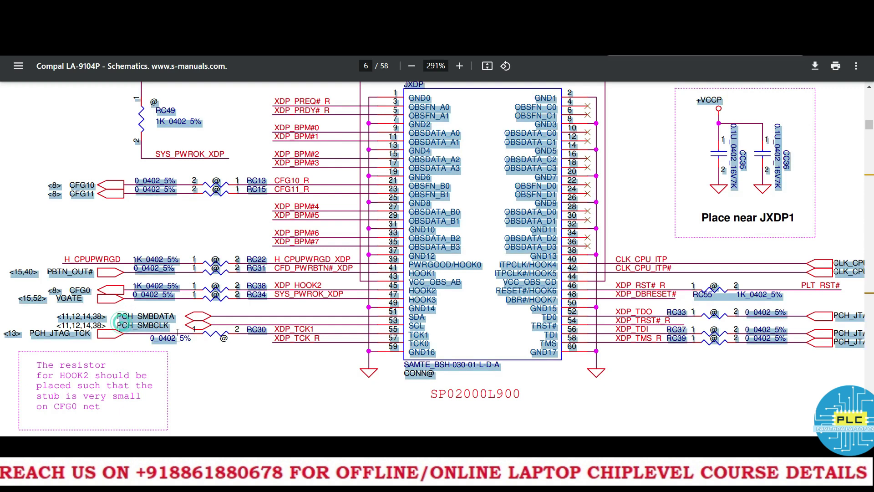
pyautogui.hotkey('ctrl', 'a')
pyautogui.scroll(-10, 555, 372)
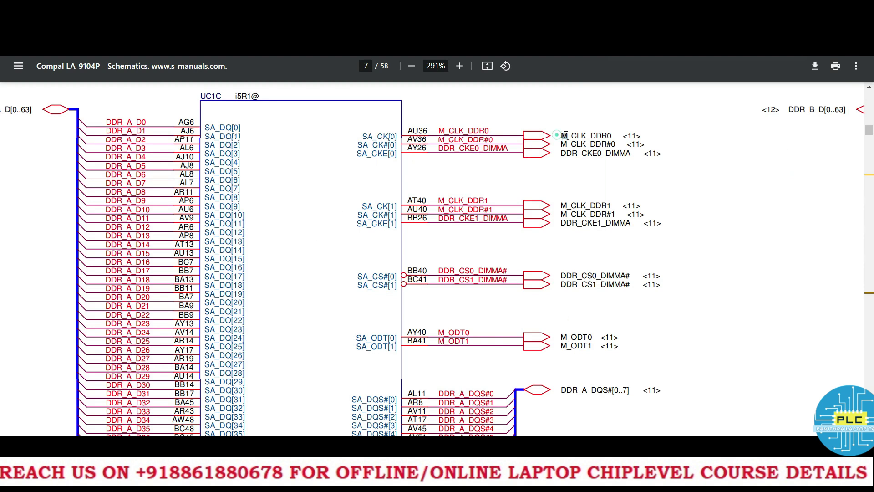
# Step: Mark the M_CLK_DDR0/1 clock, DDR_CKE0/1_DIMMA and DDR_CS1 labels on page 7
pyautogui.moveTo(561, 136)
pyautogui.mouseDown()
pyautogui.moveTo(614, 136)
pyautogui.moveTo(618, 143)
pyautogui.mouseUp()
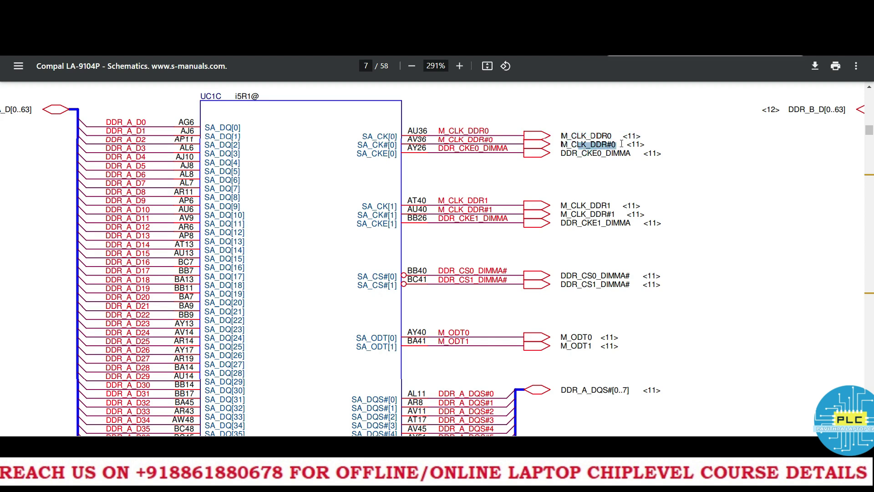
pyautogui.moveTo(607, 153); pyautogui.dragTo(630, 153)
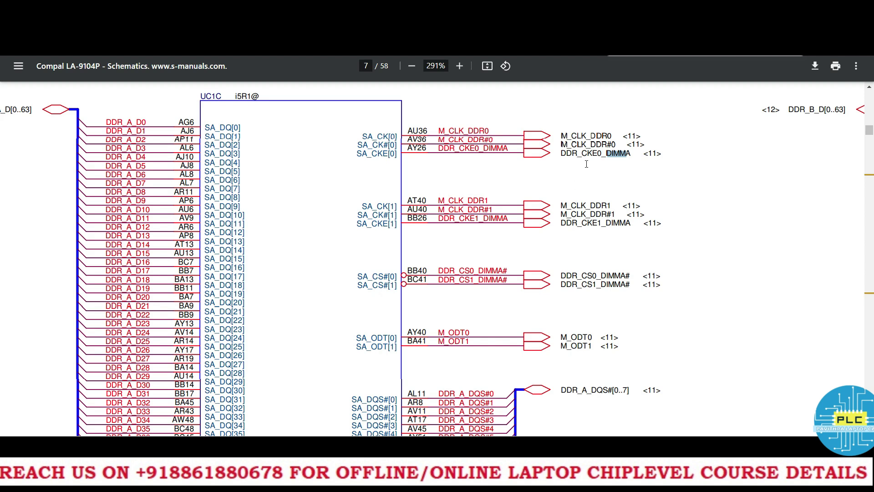
pyautogui.moveTo(560, 206); pyautogui.dragTo(612, 206)
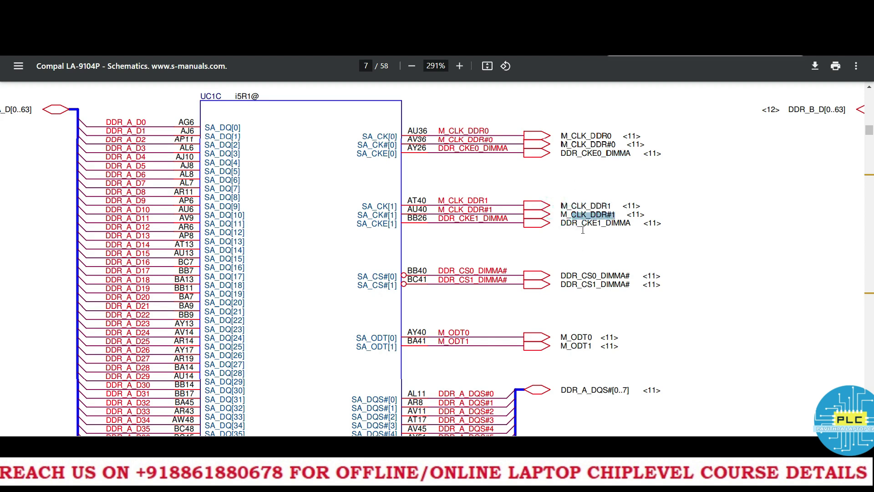
pyautogui.moveTo(574, 223); pyautogui.dragTo(603, 223)
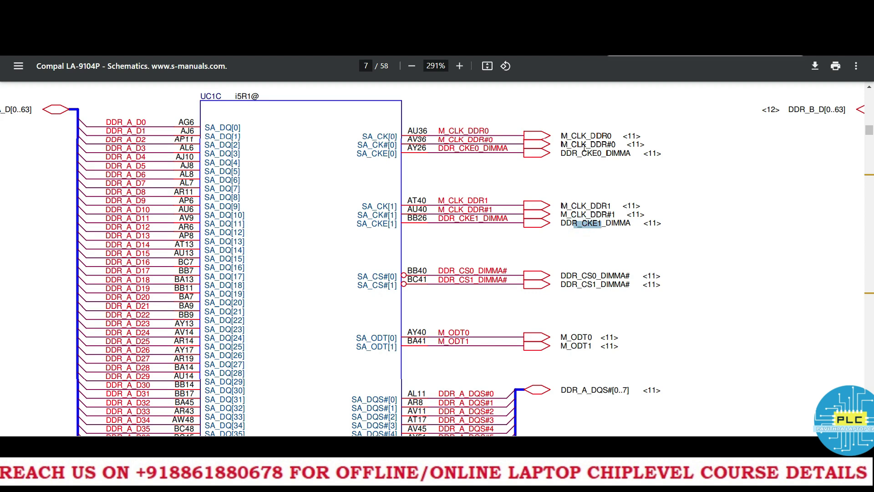
pyautogui.moveTo(585, 144)
pyautogui.mouseDown()
pyautogui.moveTo(613, 155)
pyautogui.moveTo(571, 216)
pyautogui.moveTo(594, 228)
pyautogui.mouseUp()
pyautogui.scroll(-2, 569, 245)
pyautogui.click(571, 216)
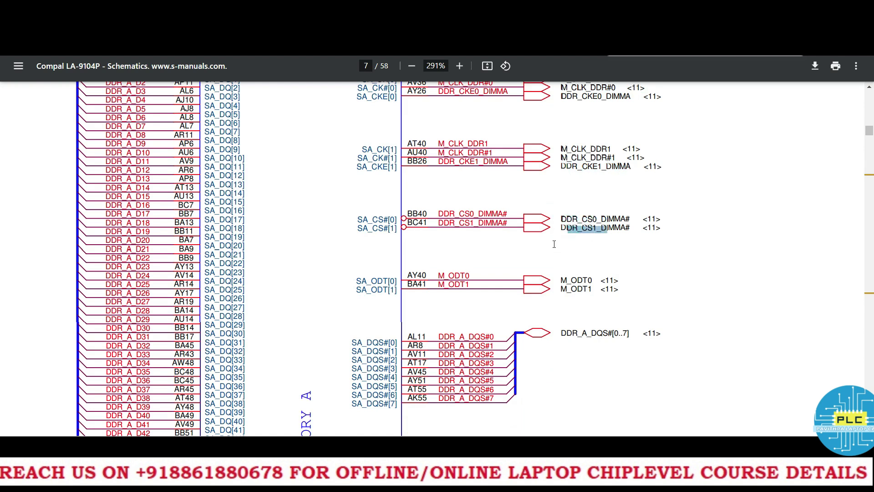
pyautogui.scroll(-2, 601, 260)
pyautogui.scroll(-2, 601, 261)
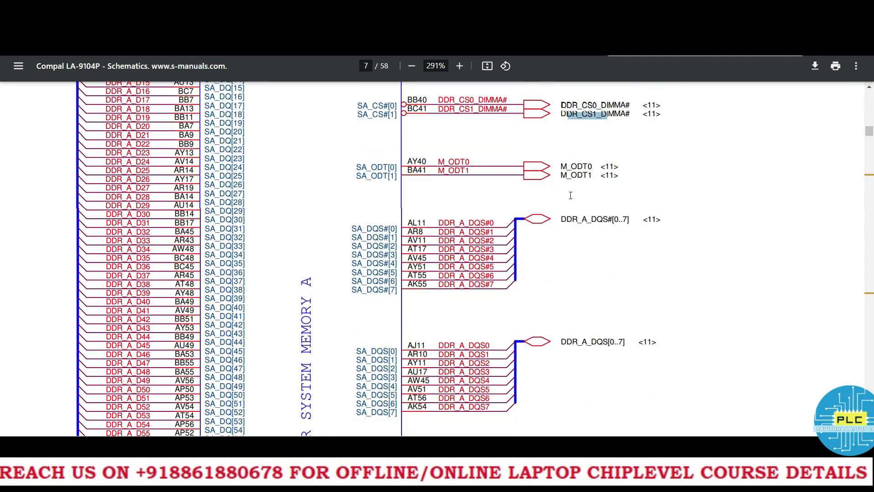
pyautogui.moveTo(559, 166)
pyautogui.mouseDown()
pyautogui.moveTo(594, 165)
pyautogui.moveTo(593, 176)
pyautogui.moveTo(551, 179)
pyautogui.mouseUp()
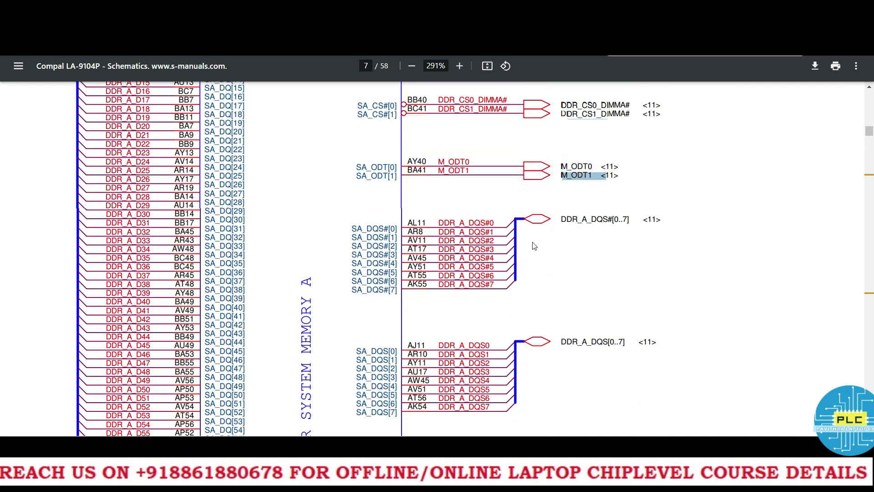
# Step: Mark the DDR_A_DQS#[0..7], DDR_A_DQS[0..7], DDR_A_WE#, DDR_A_BS0 and DDR_A_D[0..63] labels
pyautogui.moveTo(561, 219); pyautogui.dragTo(628, 219)
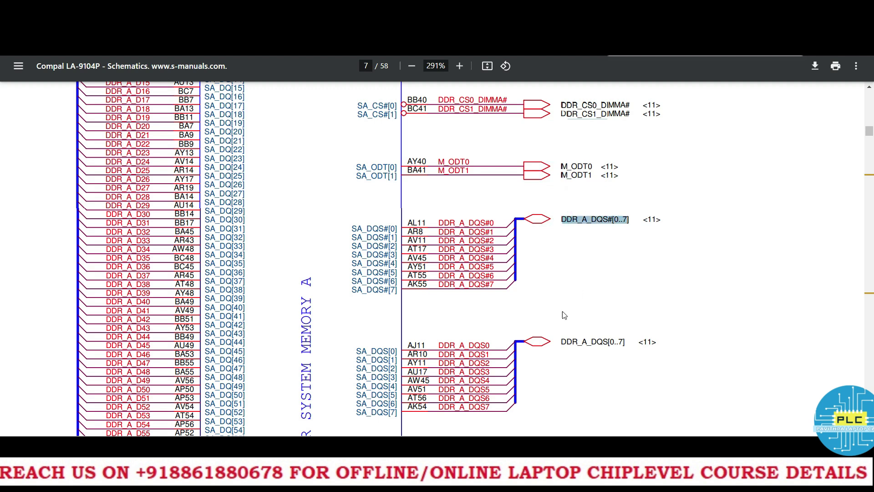
pyautogui.moveTo(563, 340); pyautogui.dragTo(622, 342)
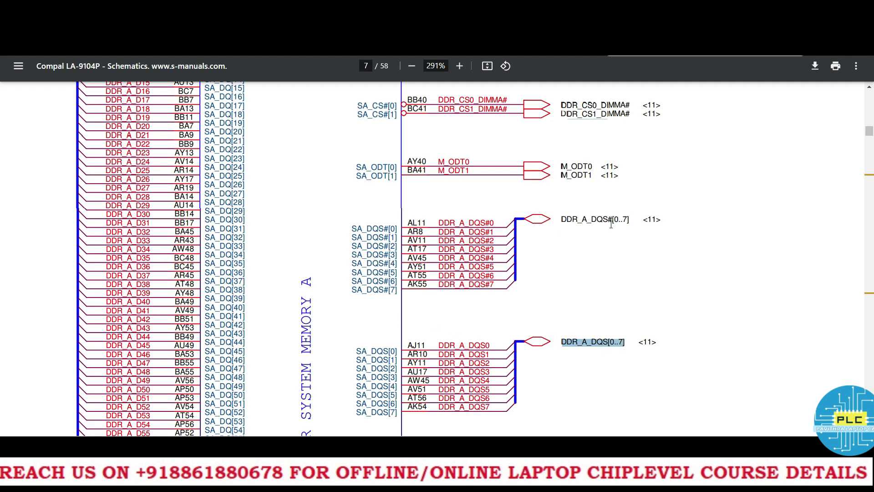
pyautogui.scroll(-2, 436, 291)
pyautogui.scroll(-2, 436, 290)
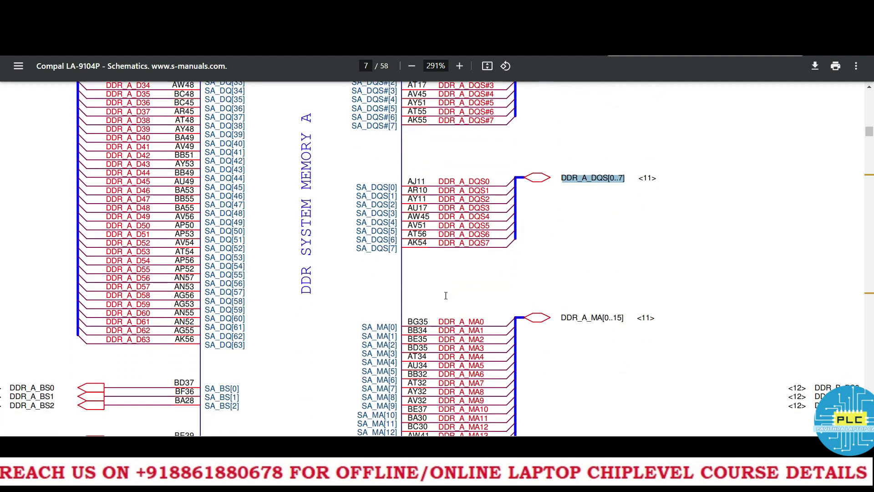
pyautogui.moveTo(582, 311); pyautogui.dragTo(605, 311)
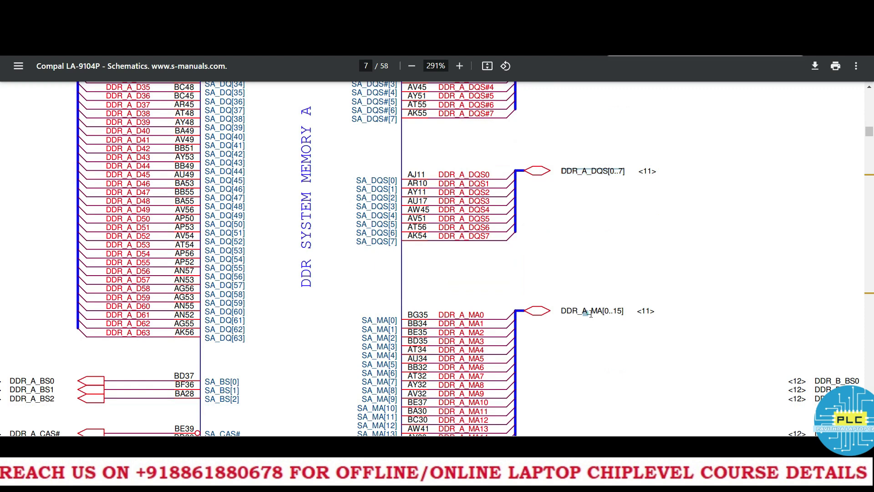
pyautogui.scroll(-4, 462, 365)
pyautogui.scroll(-1, 464, 365)
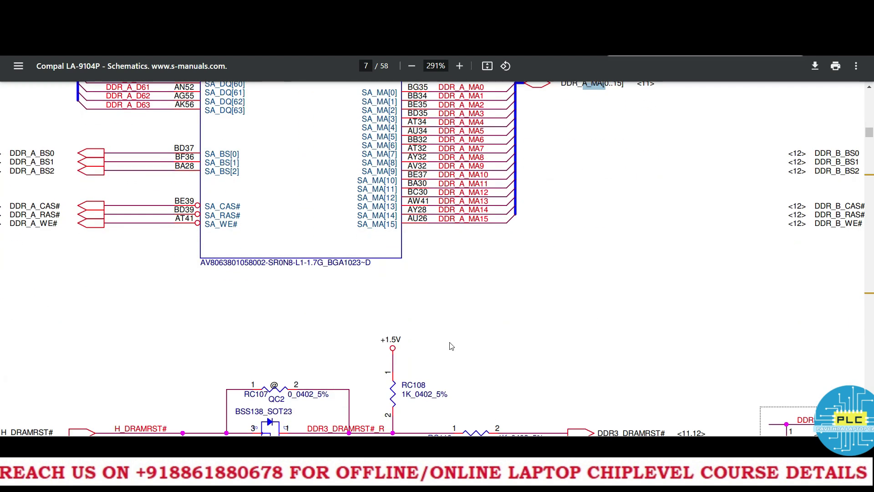
pyautogui.scroll(2, 492, 327)
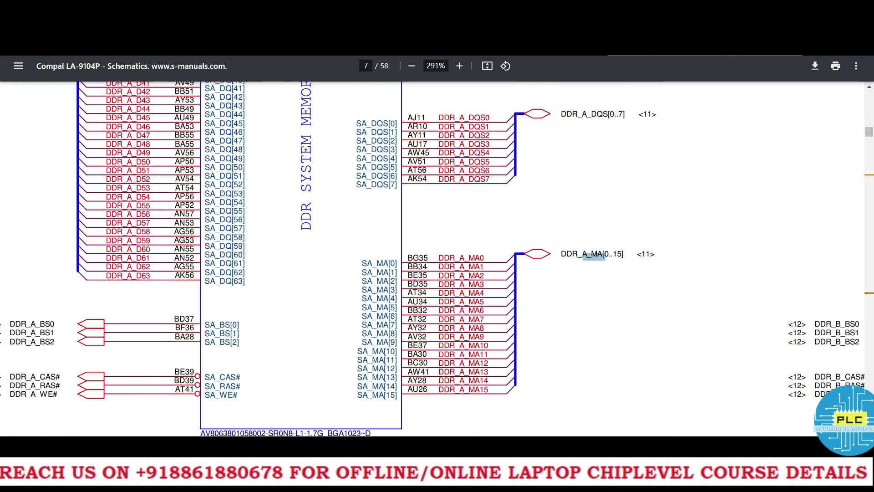
pyautogui.hscroll(-5, 328, 352)
pyautogui.scroll(1, 349, 333)
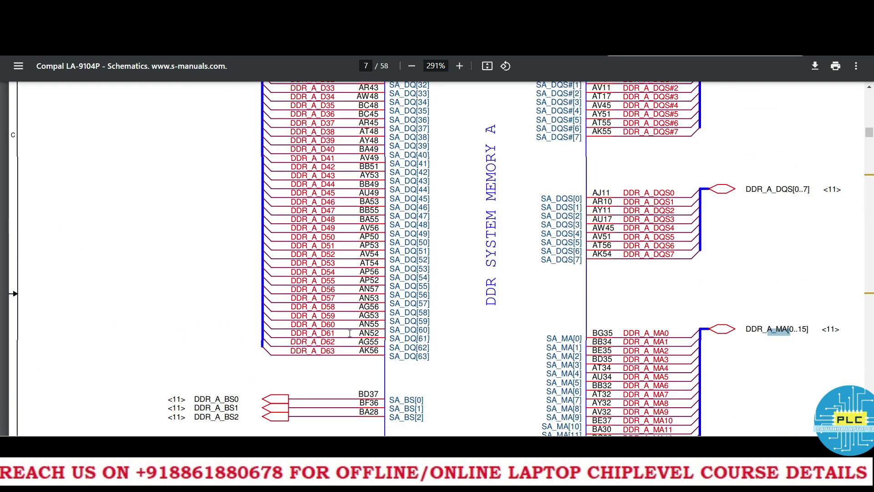
pyautogui.scroll(-3, 328, 321)
pyautogui.scroll(2, 289, 307)
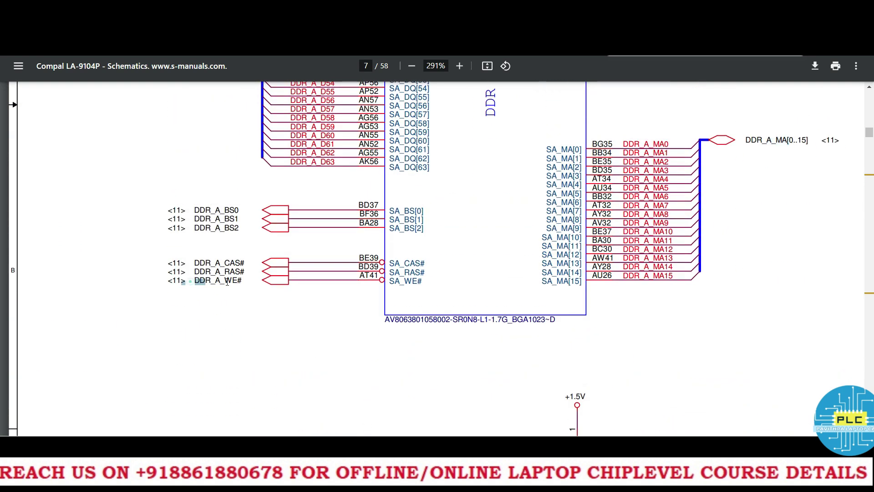
pyautogui.moveTo(194, 283)
pyautogui.mouseDown()
pyautogui.moveTo(242, 281)
pyautogui.moveTo(257, 262)
pyautogui.mouseUp()
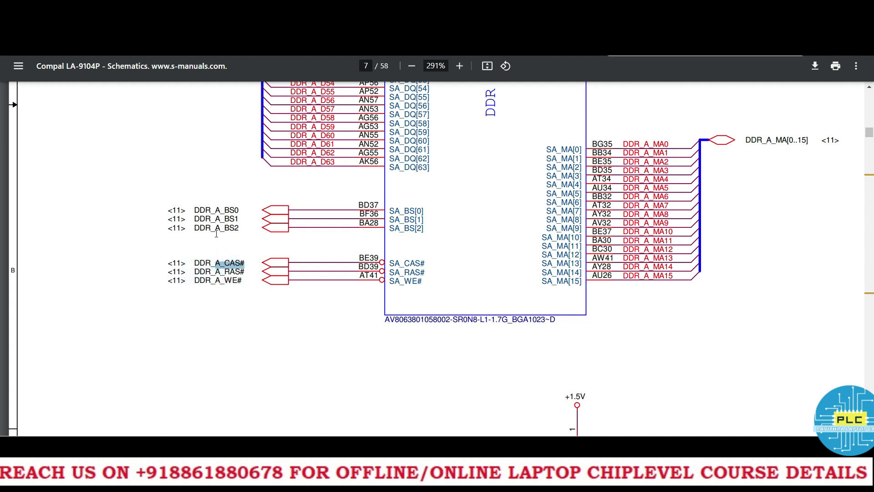
pyautogui.moveTo(225, 210); pyautogui.dragTo(239, 211)
pyautogui.scroll(5, 213, 286)
pyautogui.scroll(5, 213, 280)
pyautogui.scroll(5, 205, 280)
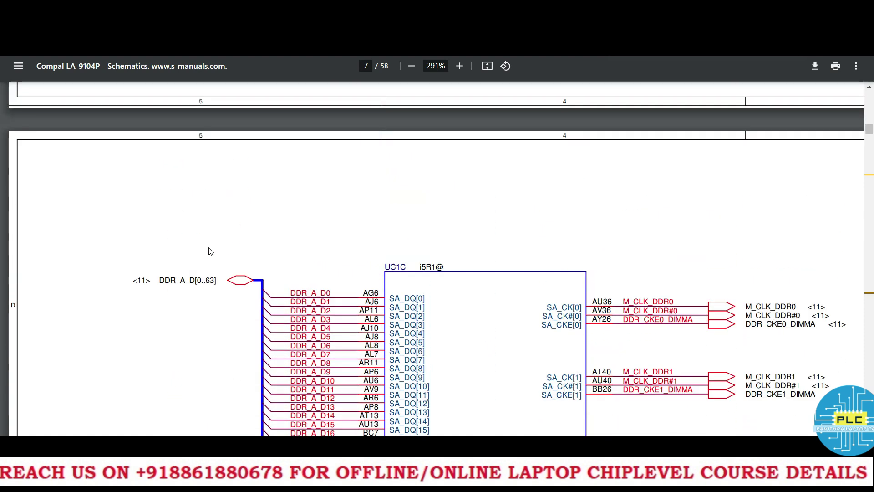
pyautogui.moveTo(159, 281); pyautogui.dragTo(218, 281)
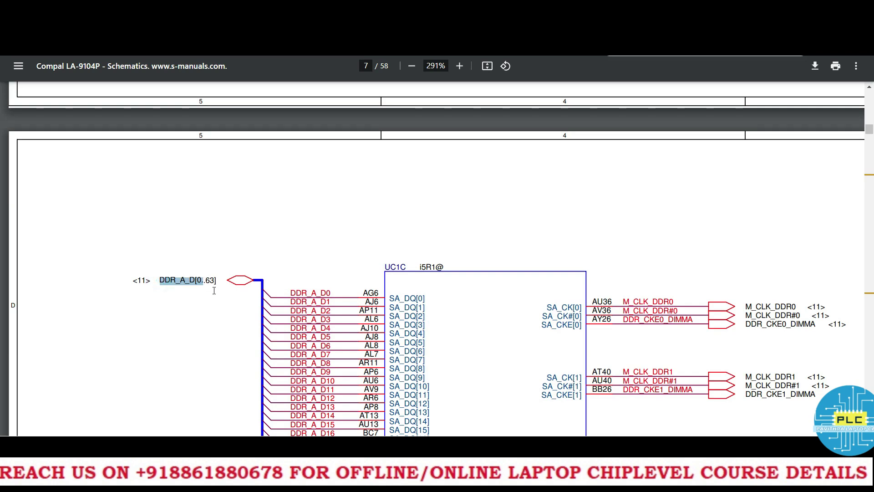
pyautogui.click(218, 286)
pyautogui.scroll(-5, 217, 286)
pyautogui.scroll(-10, 217, 285)
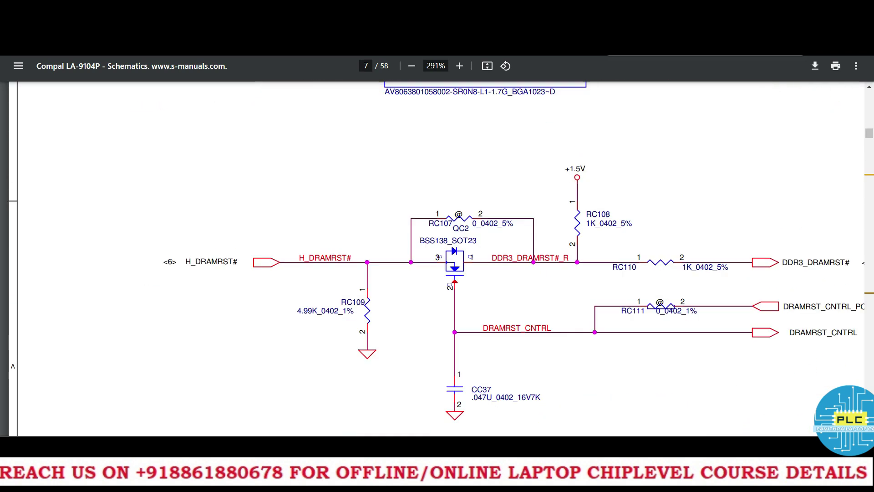
pyautogui.hscroll(5, 437, 260)
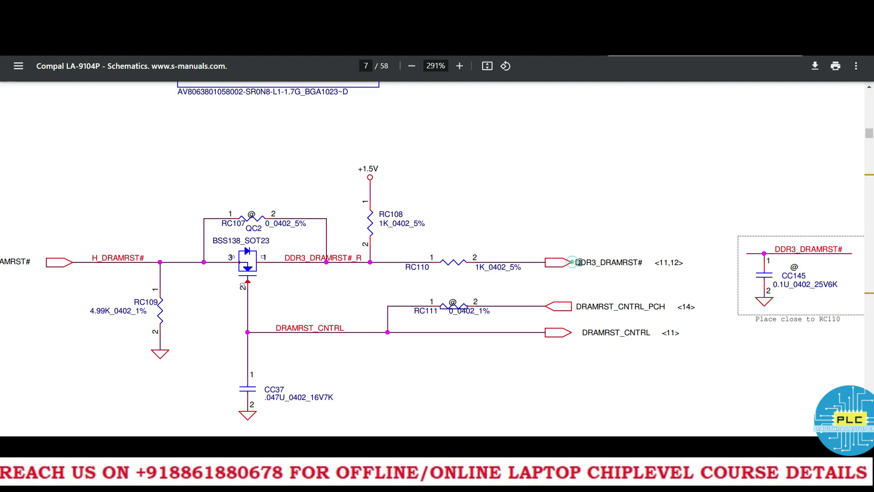
pyautogui.moveTo(577, 262); pyautogui.dragTo(642, 263)
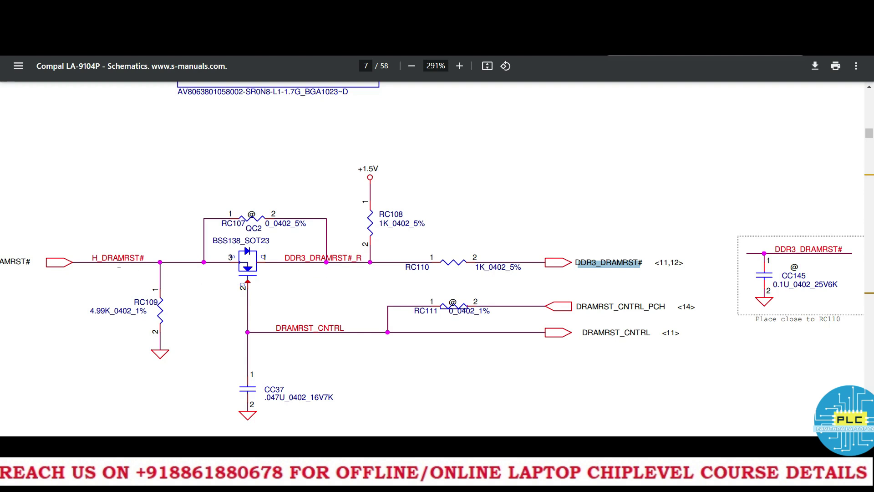
pyautogui.moveTo(90, 257); pyautogui.dragTo(144, 256)
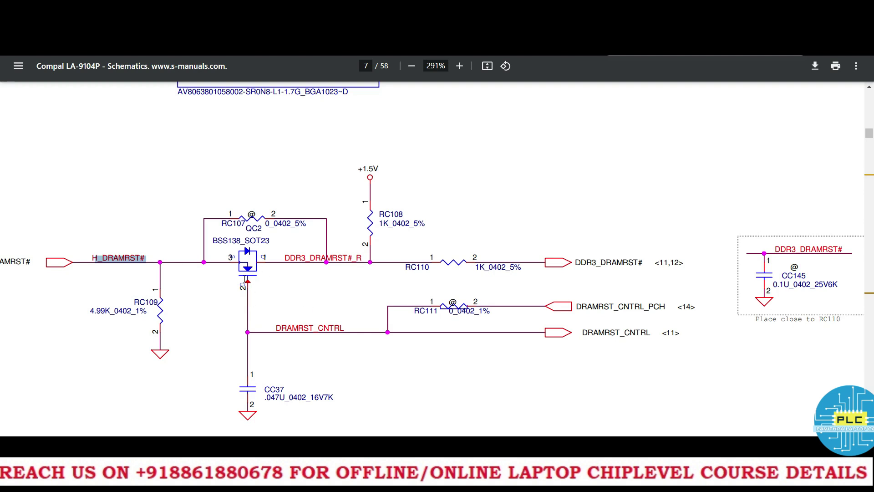
pyautogui.click(125, 255)
pyautogui.click(339, 254)
pyautogui.moveTo(287, 254); pyautogui.dragTo(367, 257)
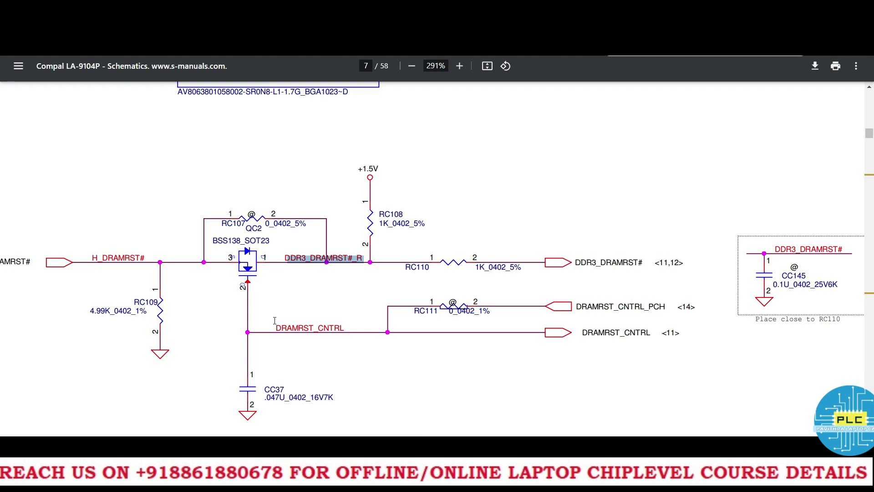
pyautogui.moveTo(274, 327); pyautogui.dragTo(345, 331)
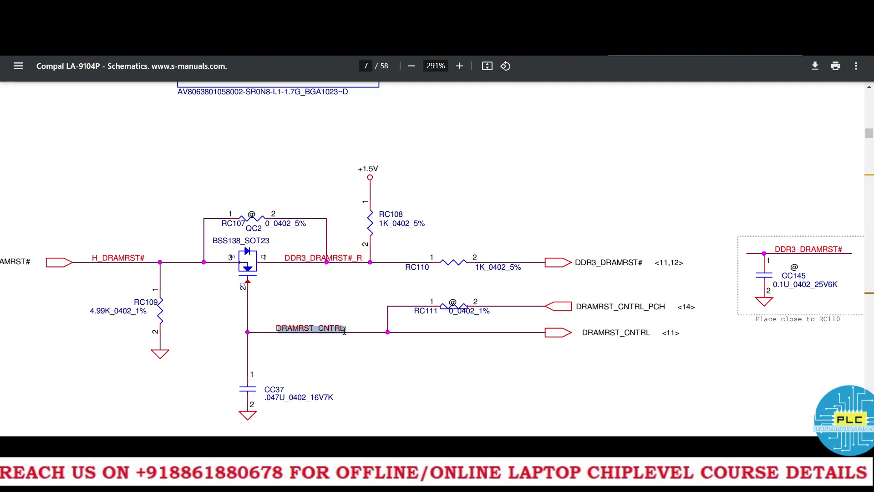
pyautogui.scroll(-10, 345, 330)
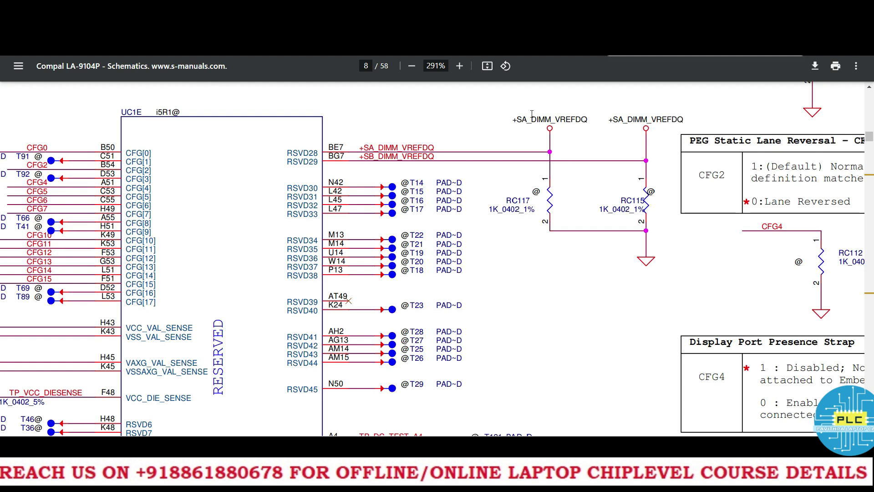
# Step: Highlight SA_DIMM_VREFDQ, SM_VREF and the DDR3 rail label while scrolling to JDIMM1
pyautogui.moveTo(517, 116); pyautogui.dragTo(684, 121)
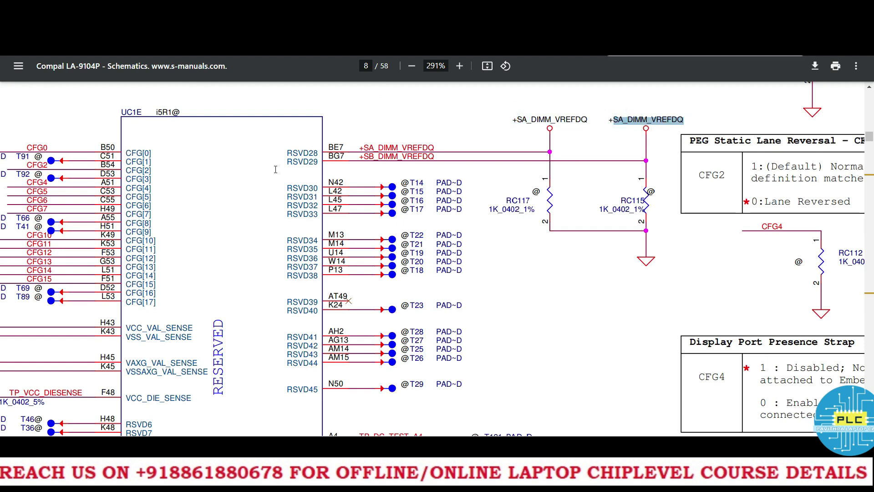
pyautogui.scroll(-15, 213, 246)
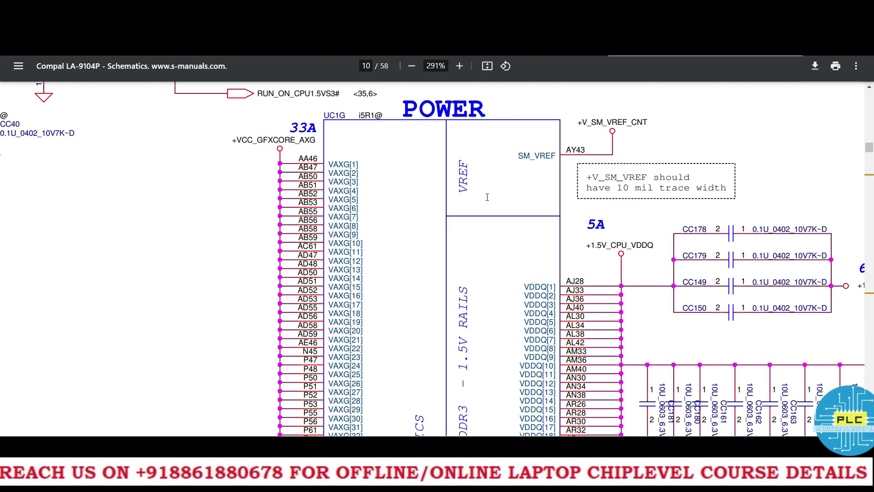
pyautogui.doubleClick(525, 156)
pyautogui.scroll(-3, 520, 174)
pyautogui.doubleClick(463, 262)
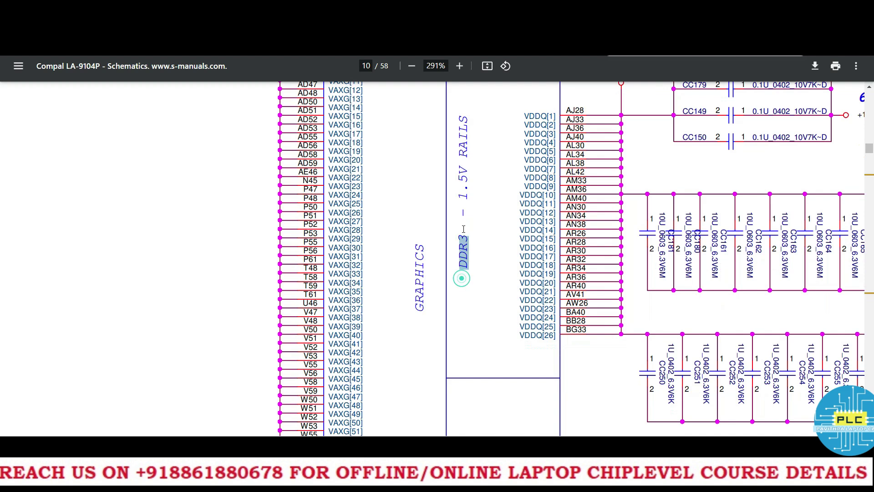
pyautogui.scroll(2, 513, 143)
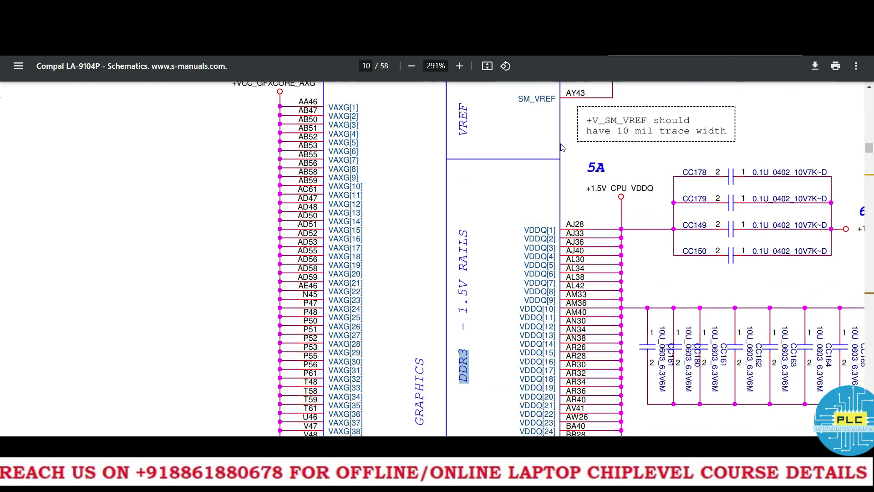
pyautogui.moveTo(587, 187); pyautogui.dragTo(652, 181)
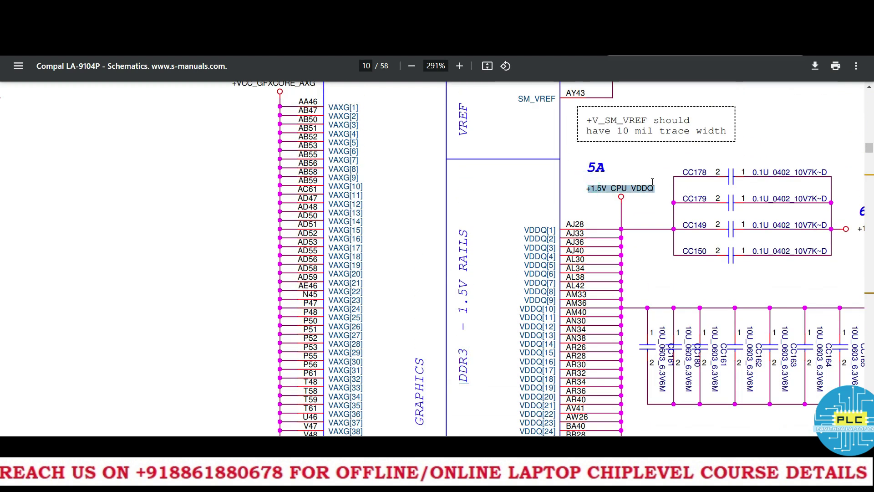
pyautogui.hscroll(5, 437, 260)
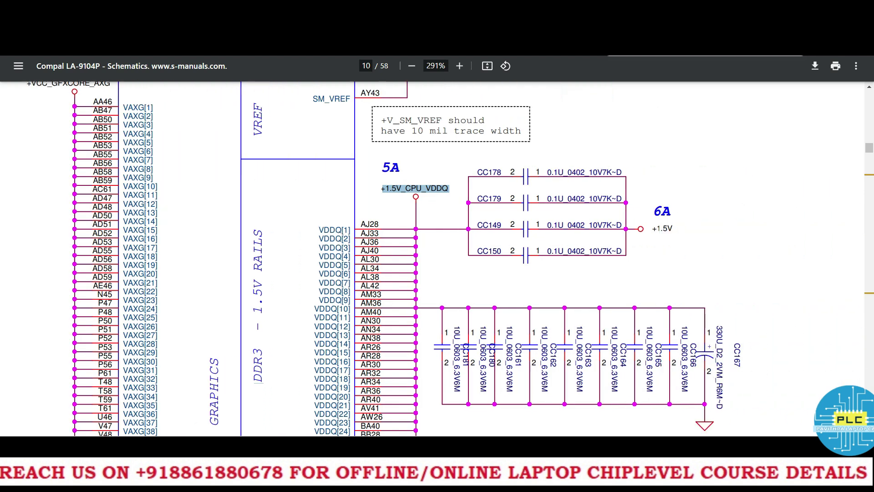
pyautogui.hscroll(-3, 438, 259)
pyautogui.scroll(-1, 473, 331)
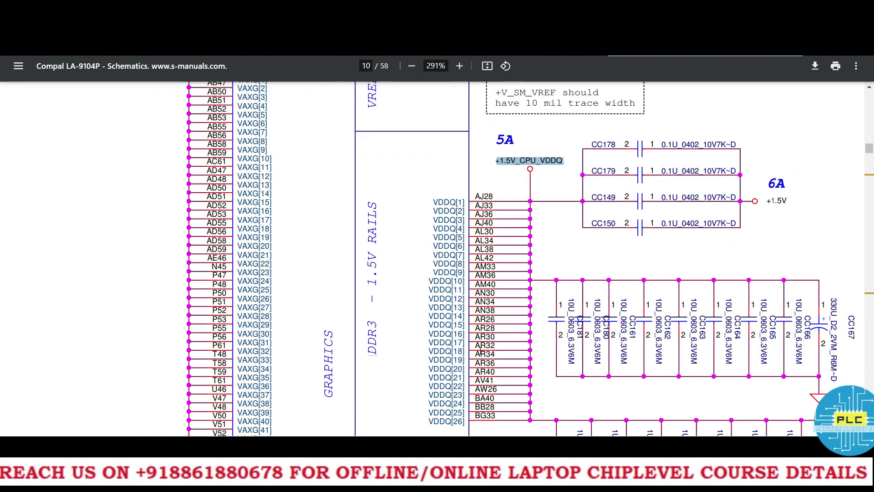
pyautogui.scroll(-3, 473, 331)
pyautogui.scroll(-1, 473, 331)
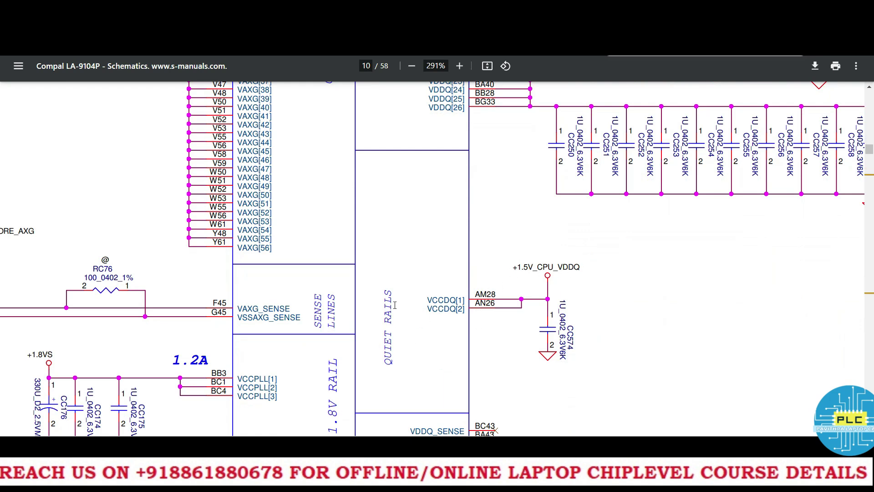
pyautogui.scroll(-2, 395, 305)
pyautogui.scroll(-1, 414, 311)
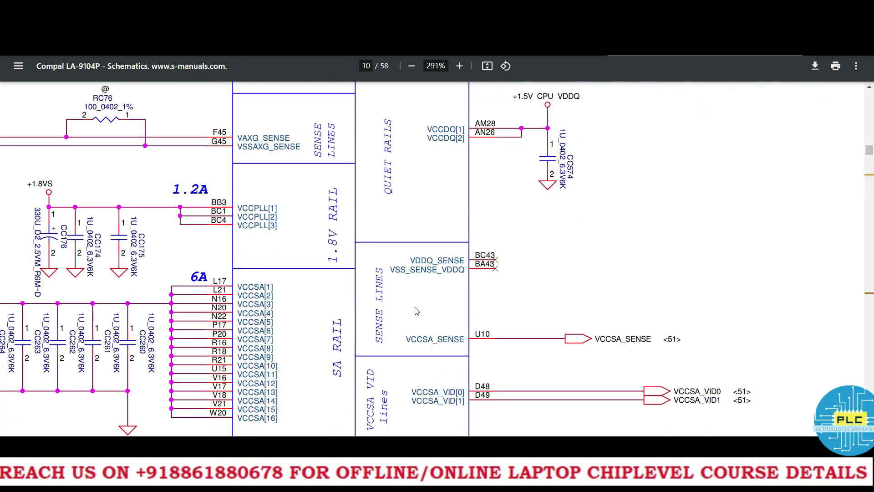
pyautogui.scroll(-1, 414, 311)
pyautogui.scroll(3, 415, 311)
pyautogui.scroll(3, 413, 315)
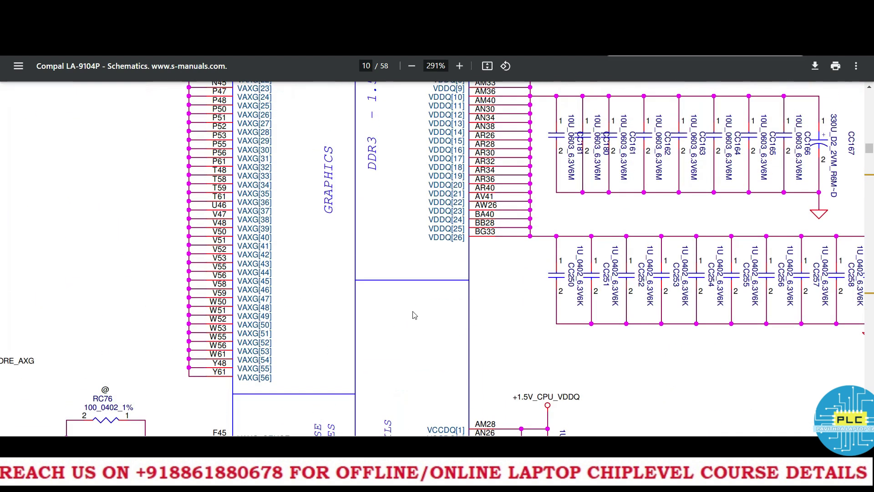
pyautogui.scroll(3, 413, 314)
pyautogui.scroll(-5, 415, 312)
pyautogui.scroll(-3, 414, 312)
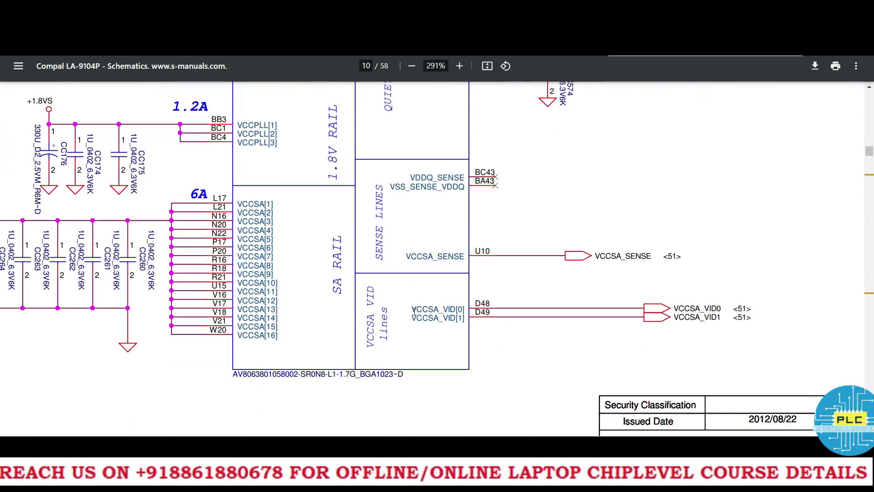
pyautogui.scroll(-5, 414, 312)
pyautogui.scroll(-2, 415, 311)
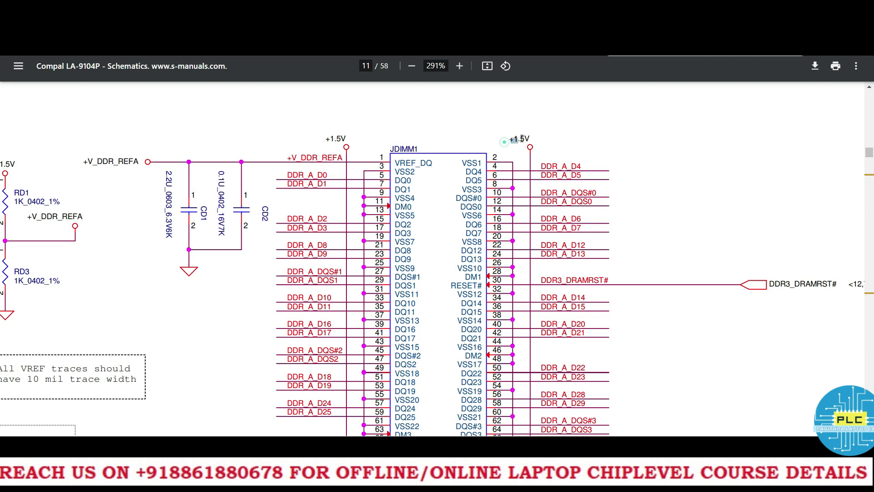
pyautogui.doubleClick(512, 141)
pyautogui.scroll(-3, 397, 231)
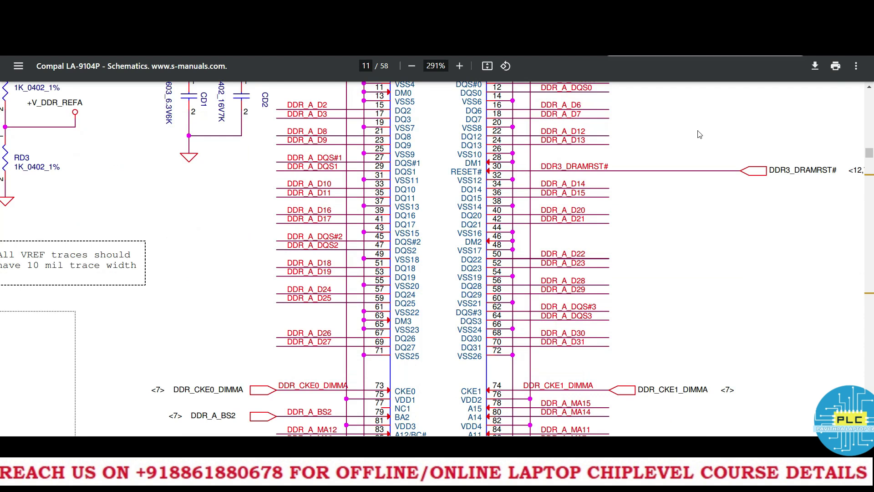
pyautogui.moveTo(770, 170); pyautogui.dragTo(824, 172)
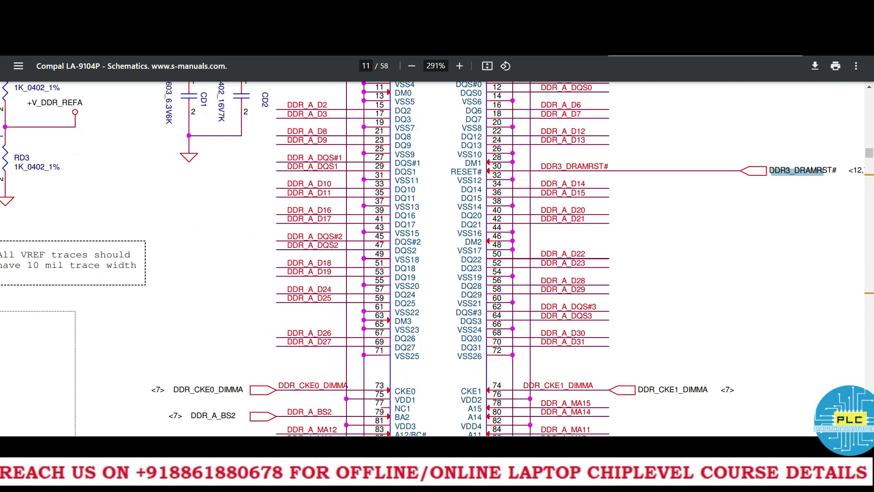
pyautogui.hscroll(3, 522, 332)
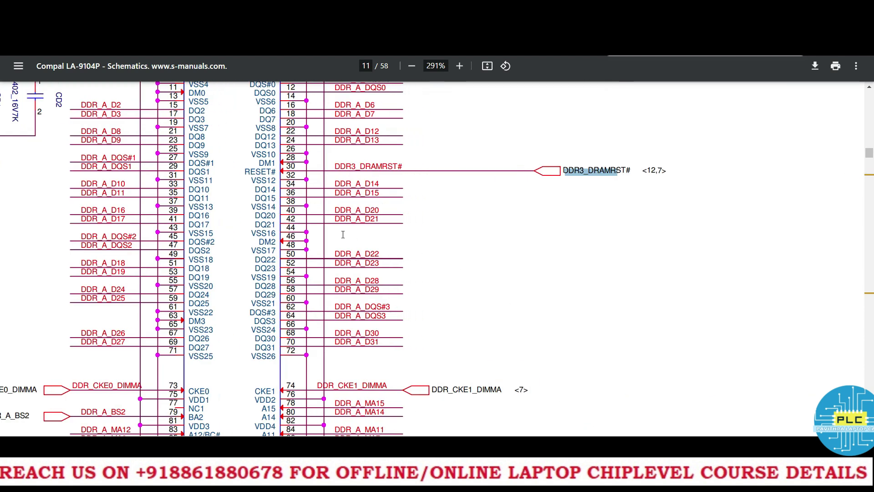
pyautogui.scroll(-1, 269, 242)
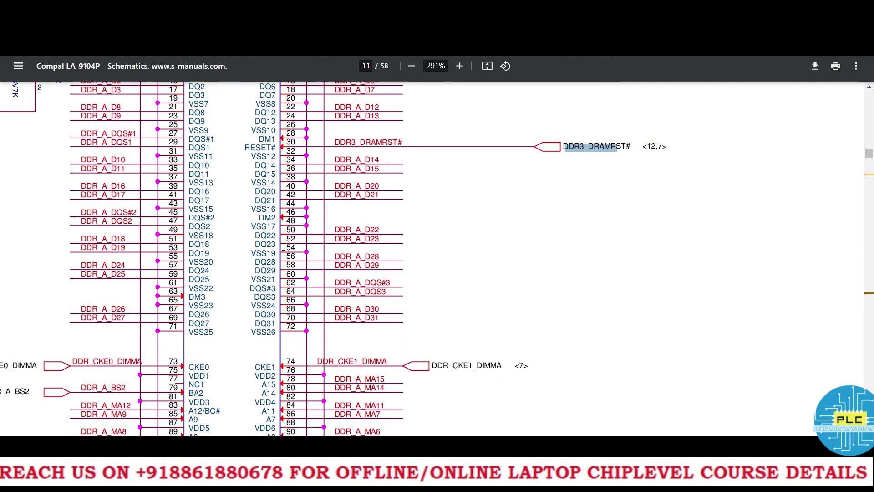
pyautogui.scroll(-4, 274, 244)
pyautogui.scroll(-3, 278, 245)
pyautogui.scroll(-2, 284, 246)
pyautogui.scroll(5, 286, 247)
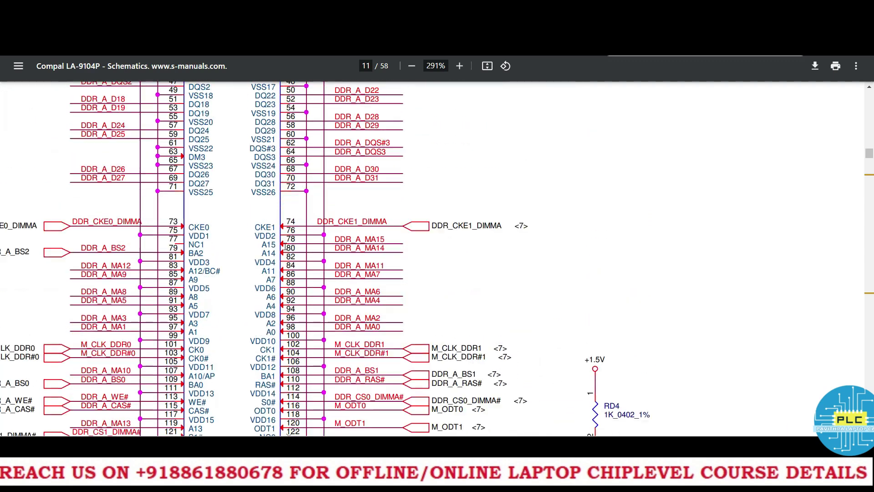
pyautogui.scroll(5, 294, 248)
pyautogui.scroll(-5, 300, 250)
pyautogui.scroll(-8, 308, 252)
pyautogui.scroll(-2, 310, 251)
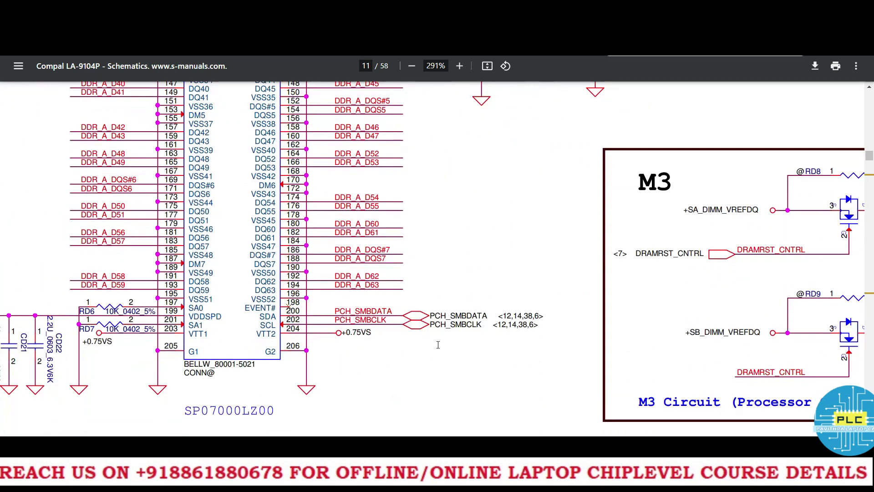
pyautogui.hscroll(4, 529, 339)
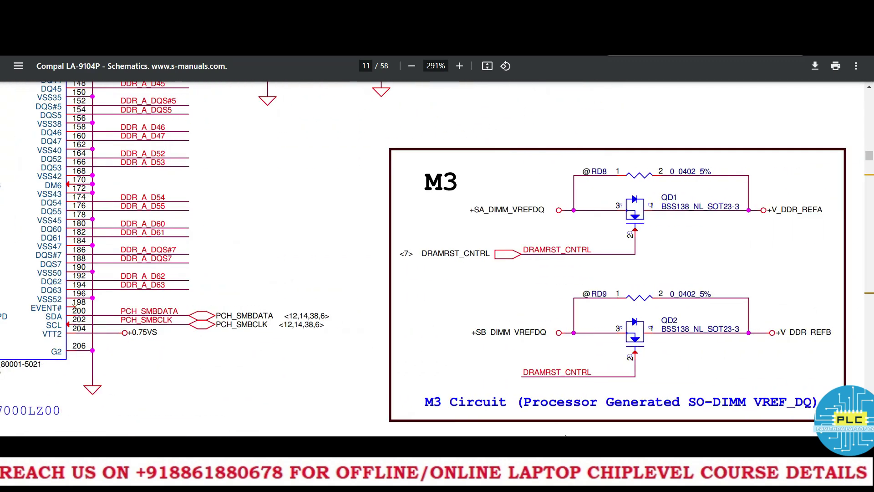
pyautogui.hscroll(1, 529, 339)
pyautogui.scroll(-3, 528, 339)
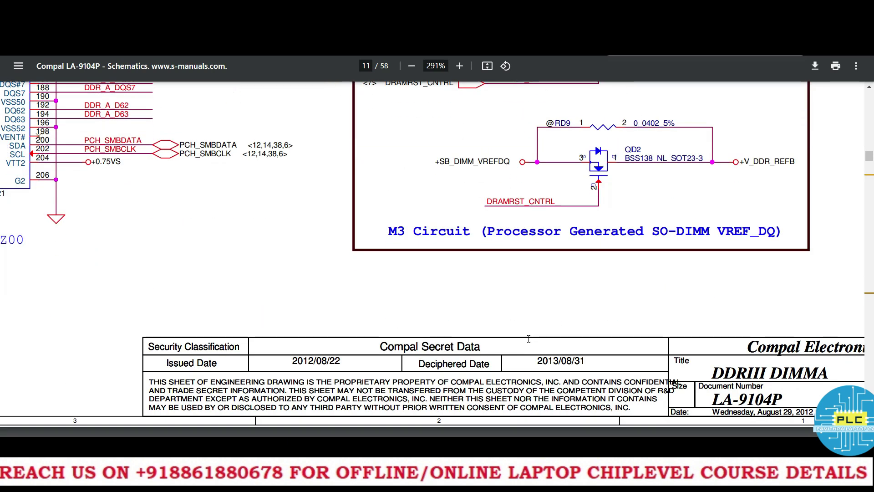